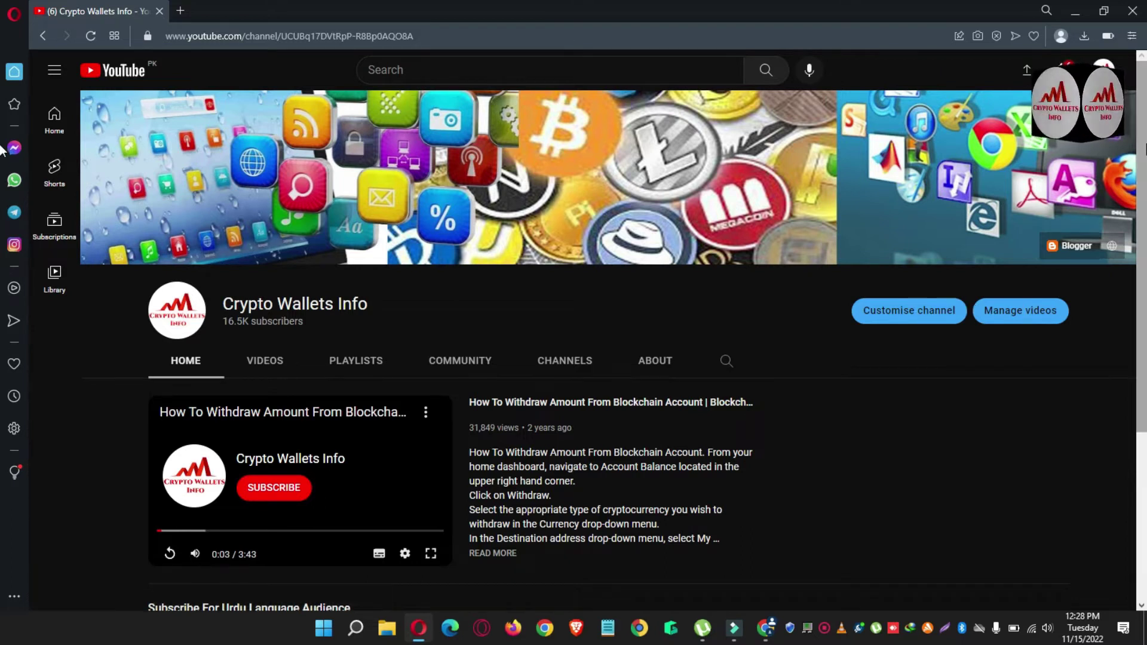
# Scroll the Crypto Wallets Info channel page, then switch to Chrome's blank New Tab window
pyautogui.scroll(-4, 2, 180)
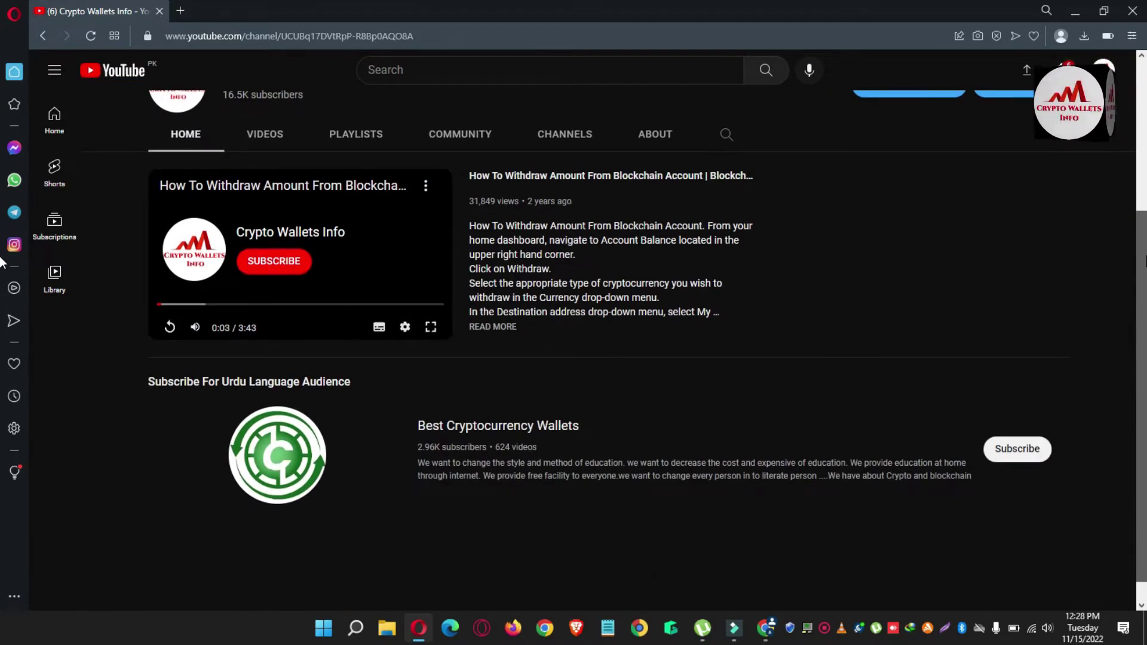
pyautogui.scroll(4, 2, 263)
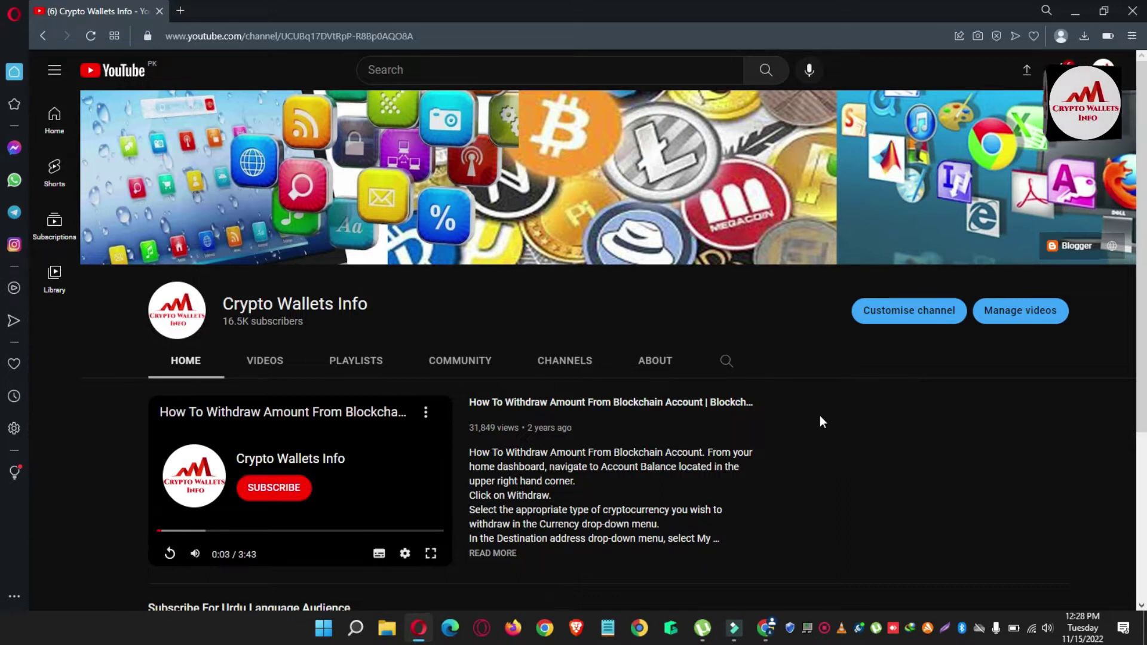
pyautogui.click(762, 629)
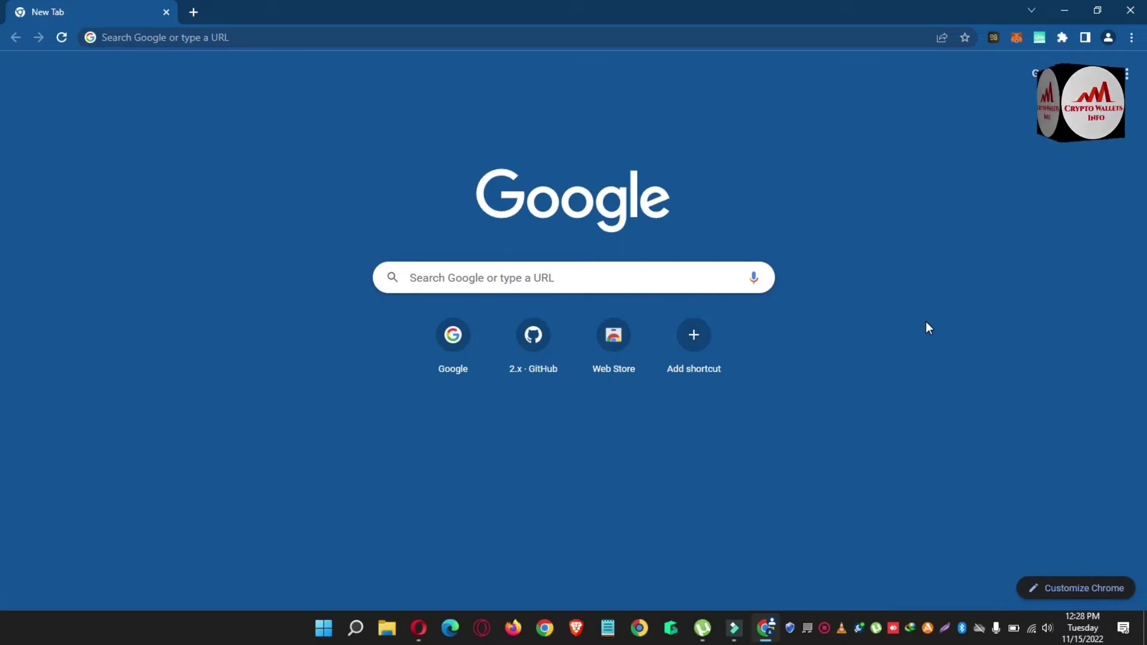
# Unlock Coin98 Wallet with the account password and expand it into a full-page tab
pyautogui.click(994, 37)
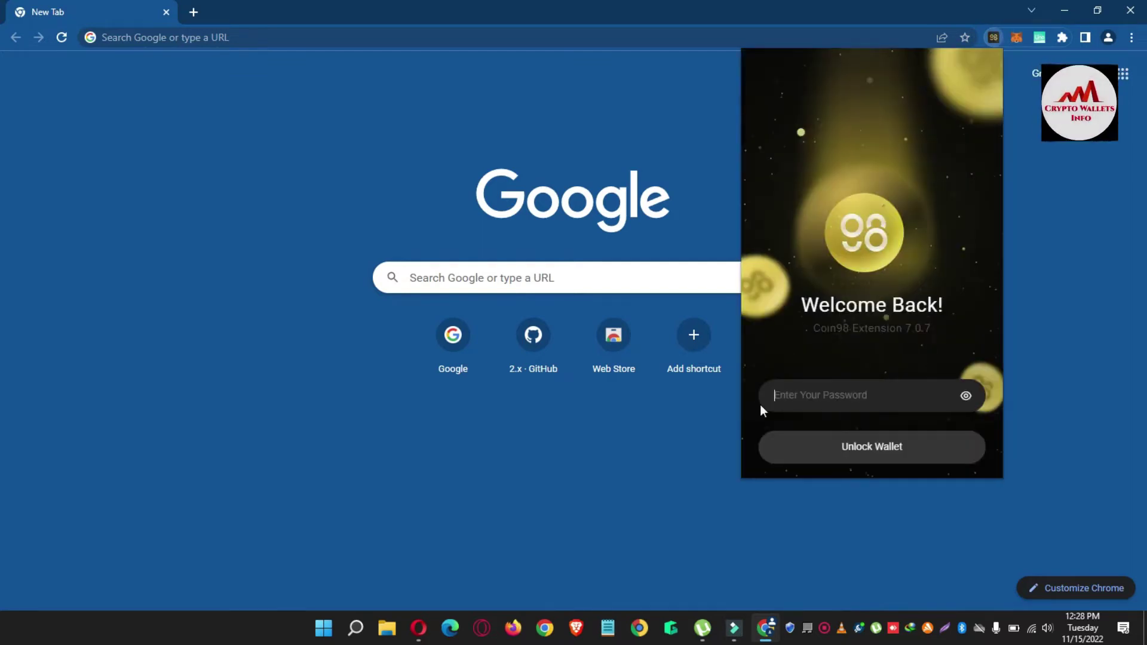
pyautogui.write('1******')
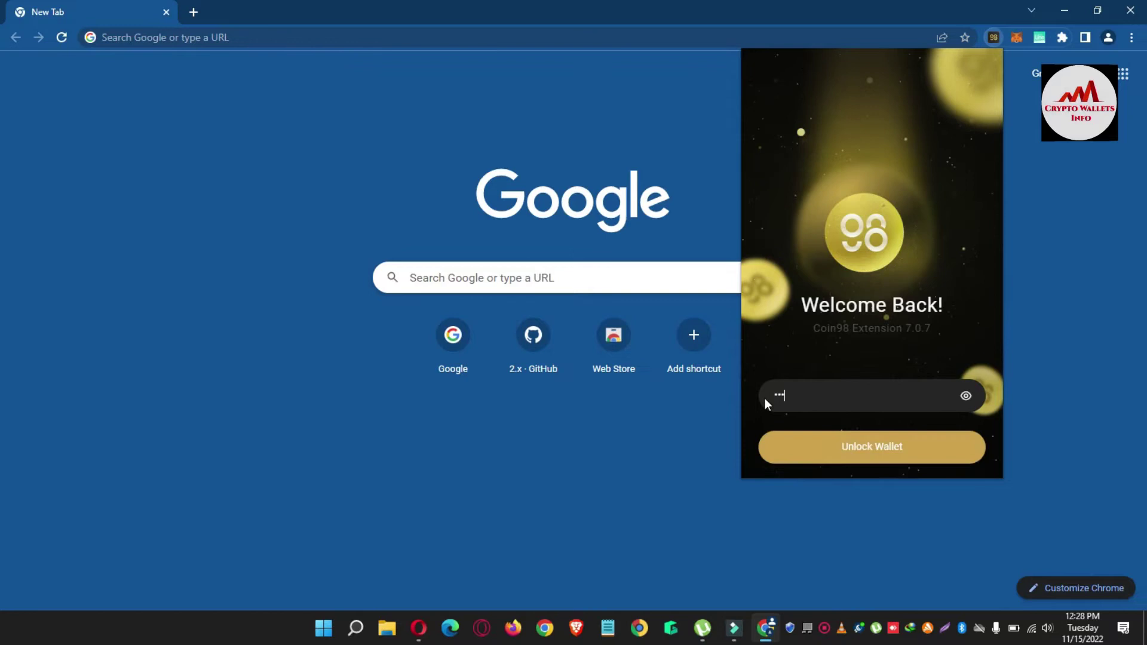
pyautogui.write('******')
pyautogui.click(866, 455)
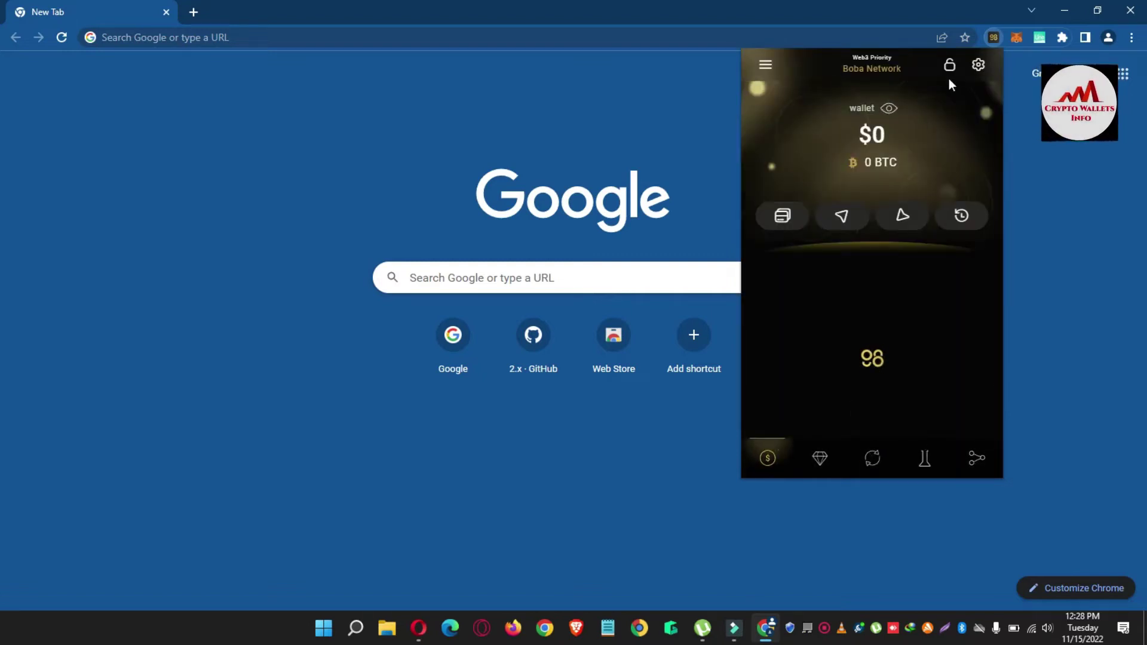
pyautogui.click(976, 67)
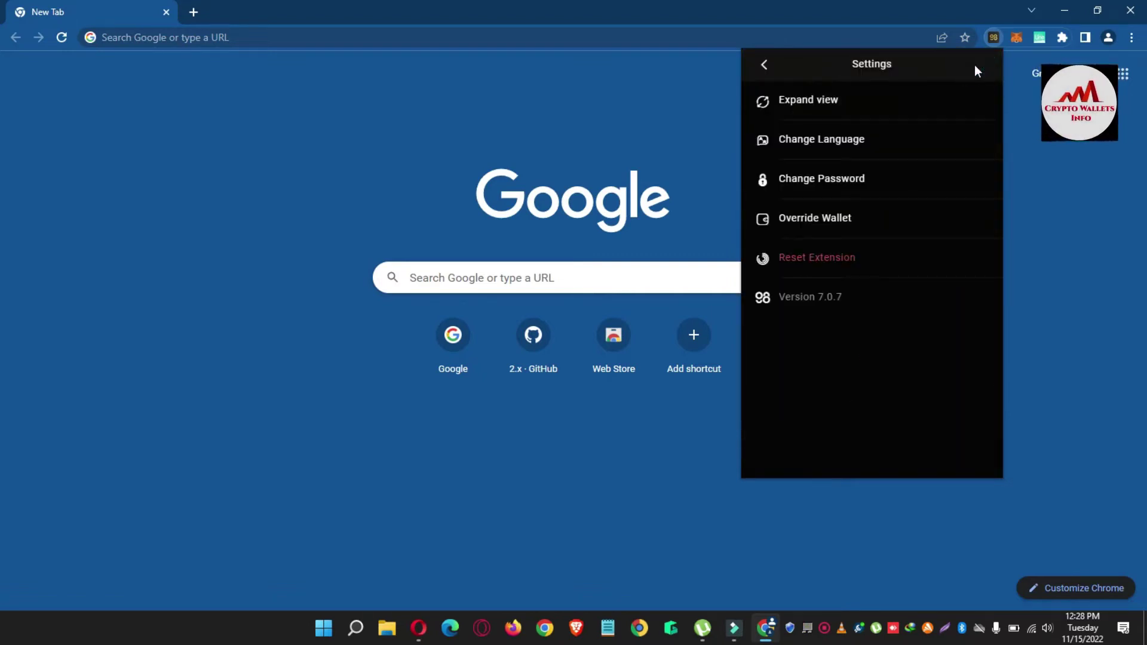
pyautogui.click(804, 101)
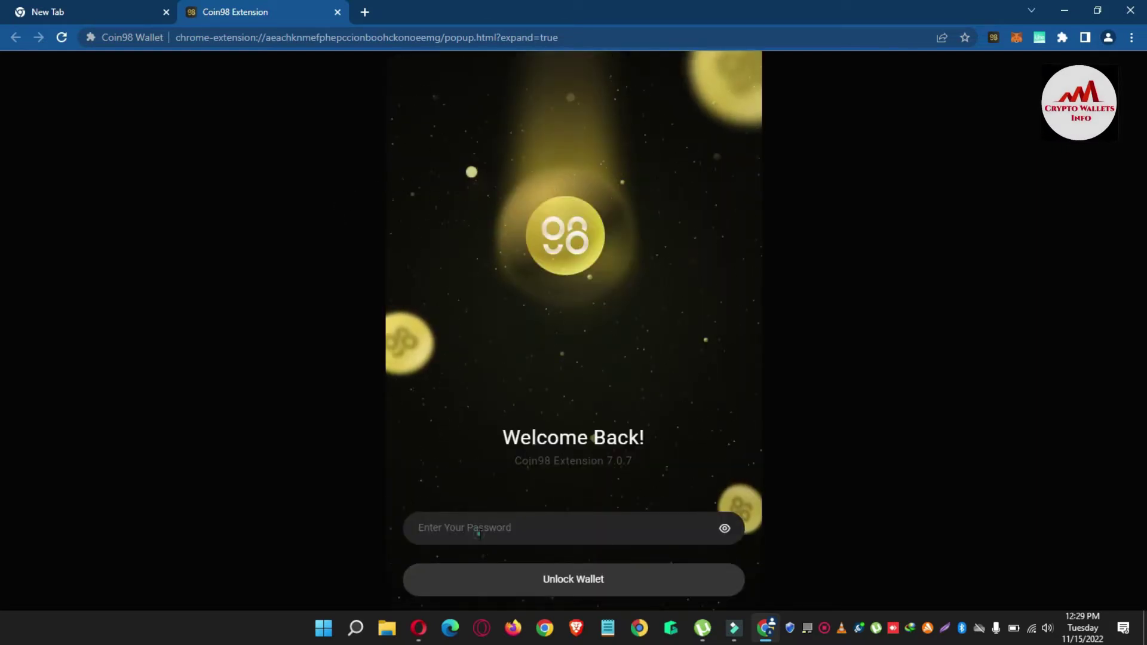
# Enter the password in the expanded Coin98 tab to reach the $0 Boba Network dashboard
pyautogui.write('•••••••')
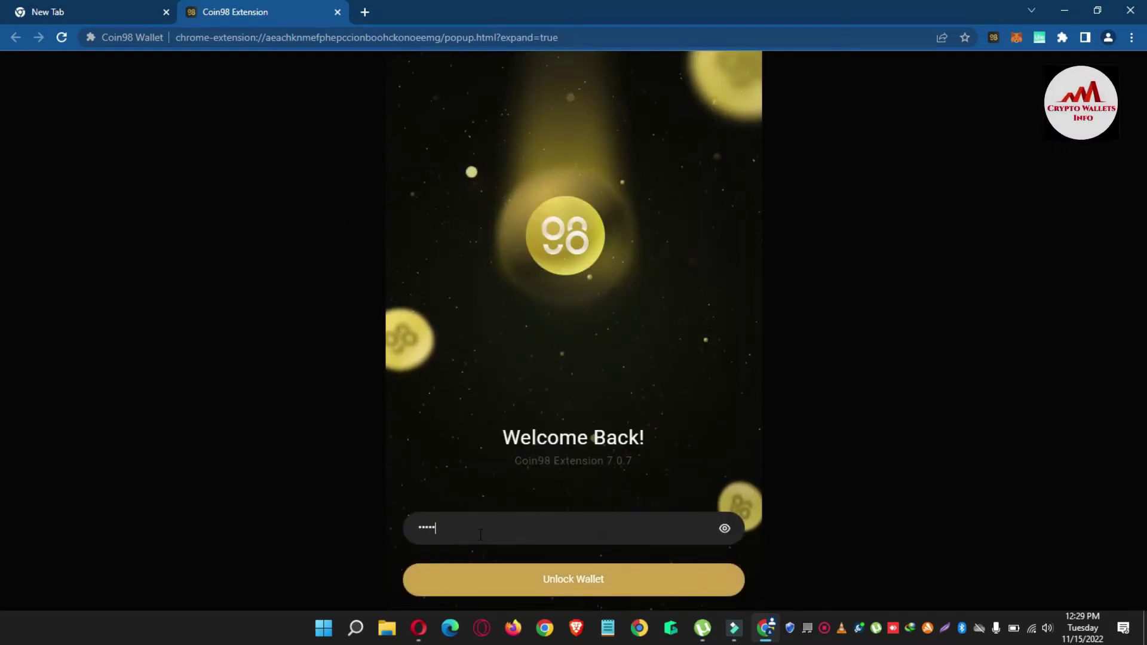
pyautogui.write('•••••••')
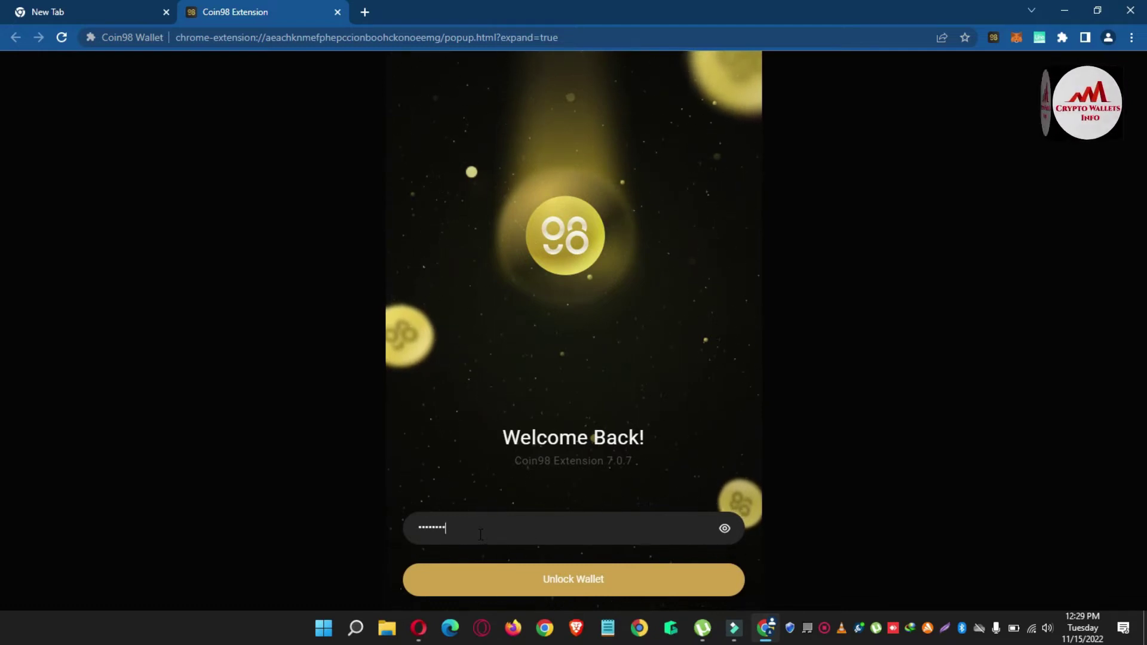
pyautogui.click(550, 583)
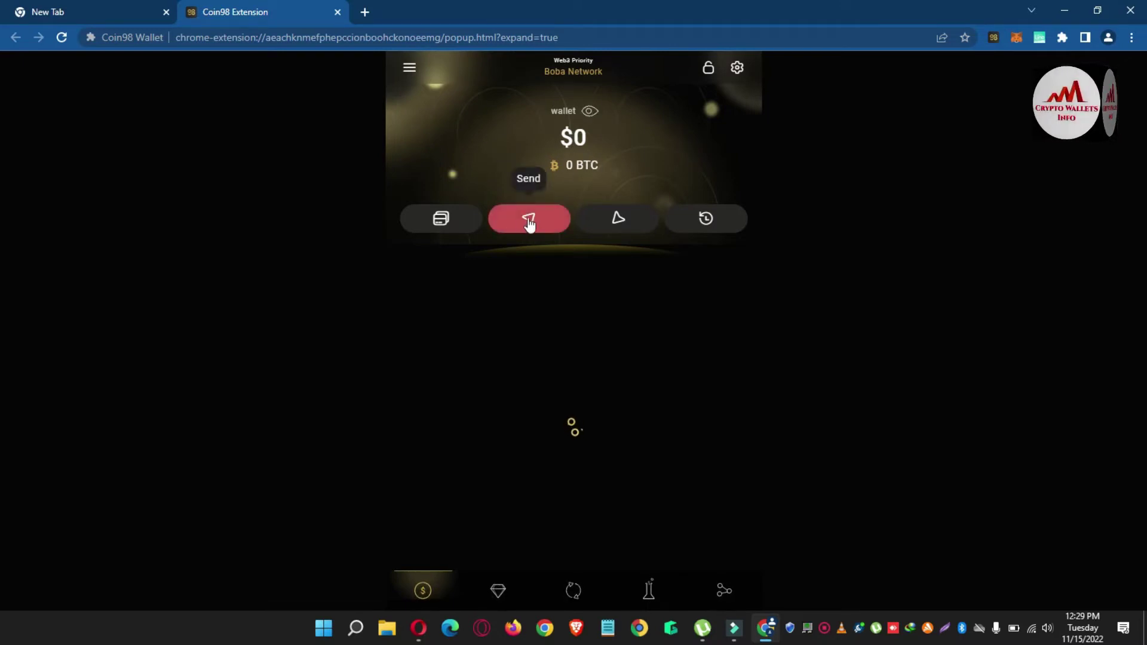
# Open Coin98's Receive screen and search the token list for 'eth'
pyautogui.click(617, 219)
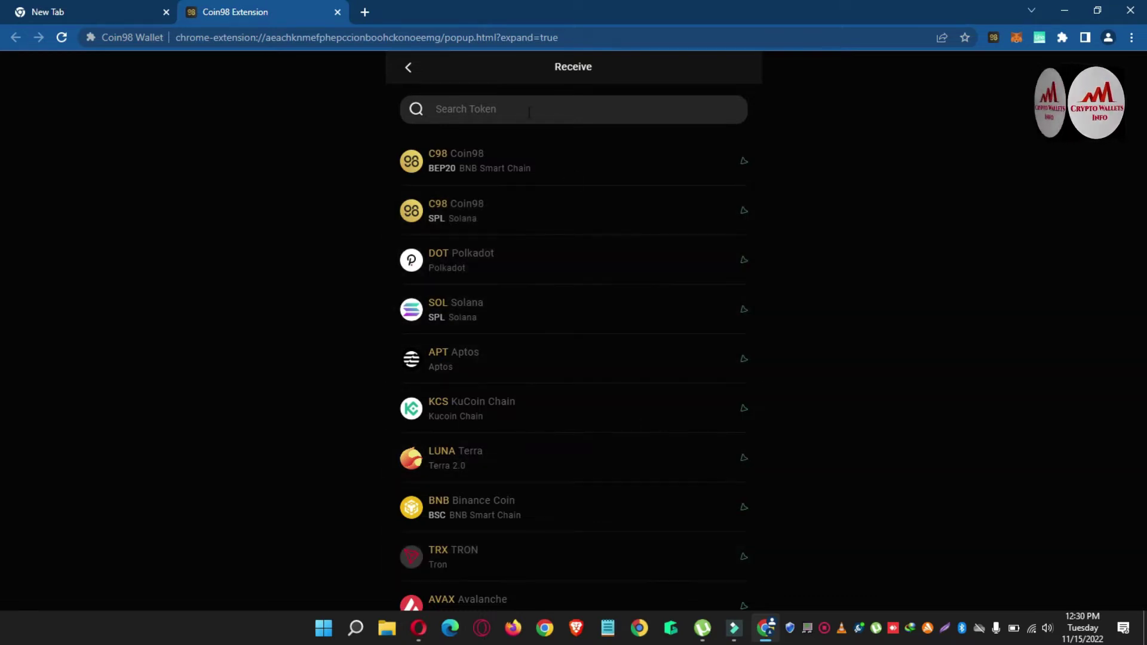
pyautogui.click(476, 113)
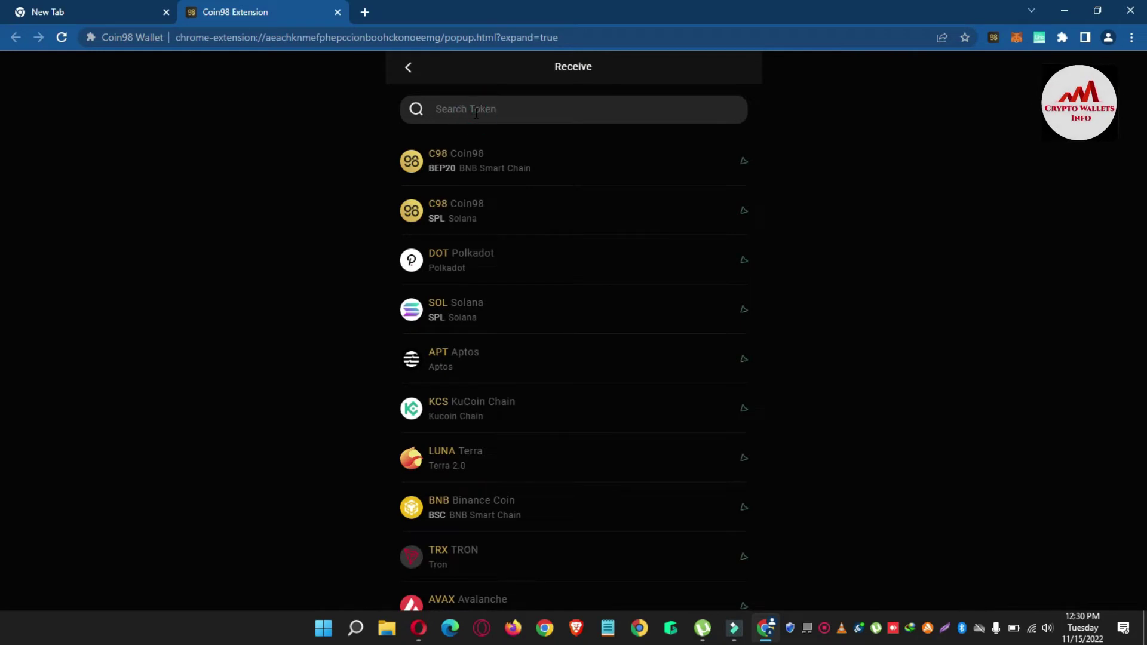
pyautogui.write('eth')
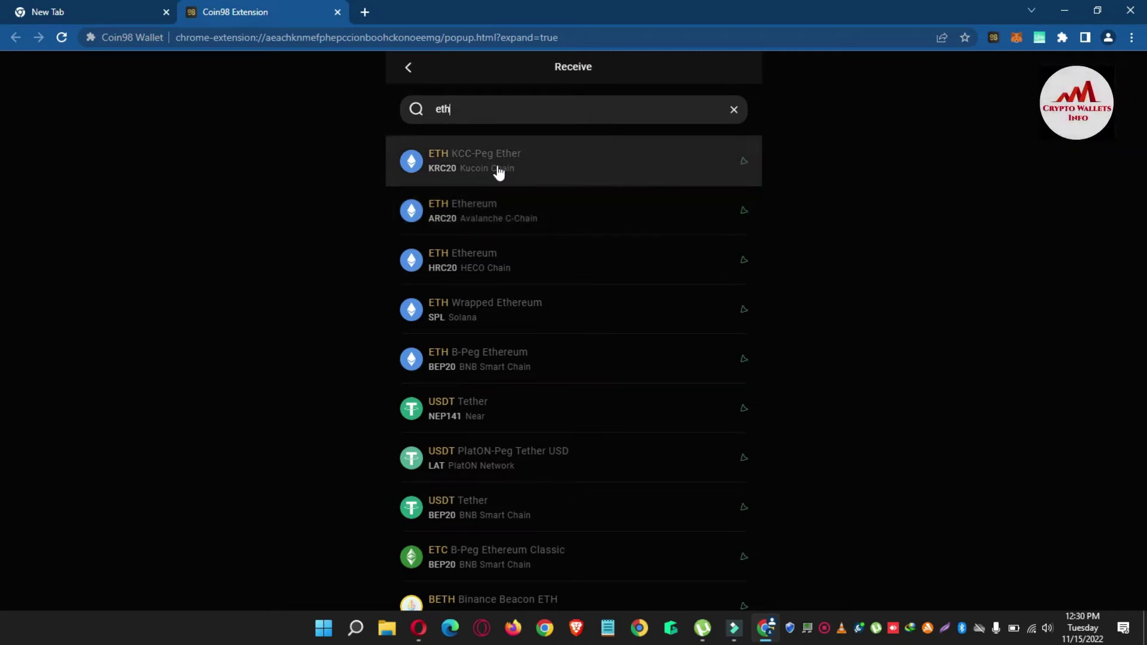
# Copy the ETH KRC20 (KCC-Peg Ether) receiving address and return to the Boba Network dashboard
pyautogui.click(478, 170)
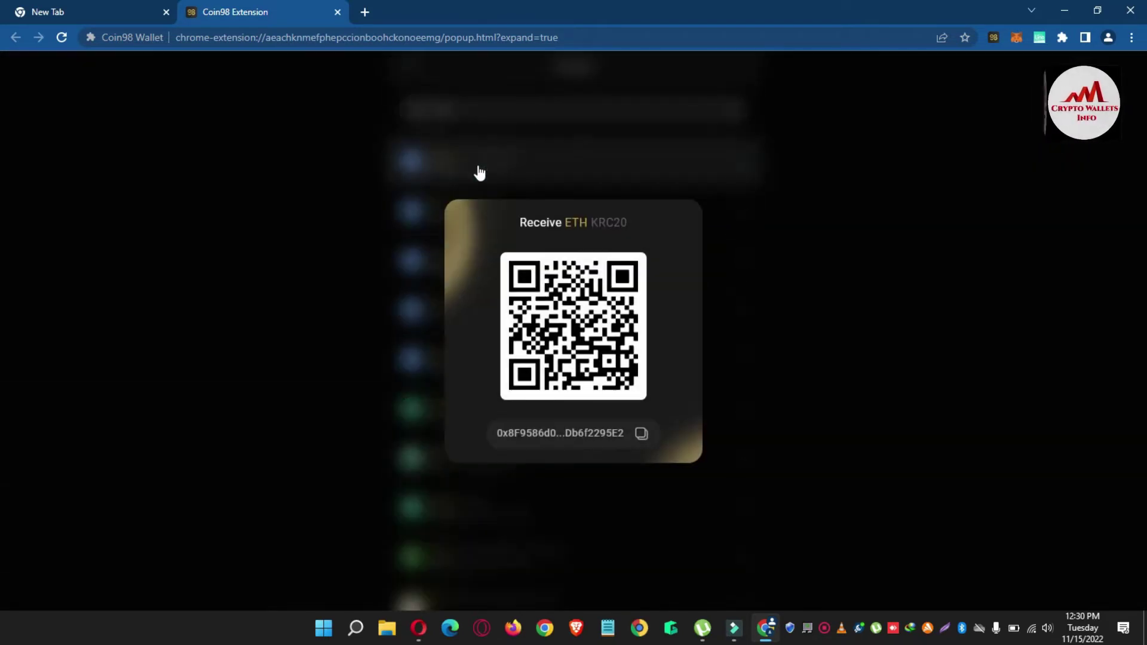
pyautogui.click(640, 434)
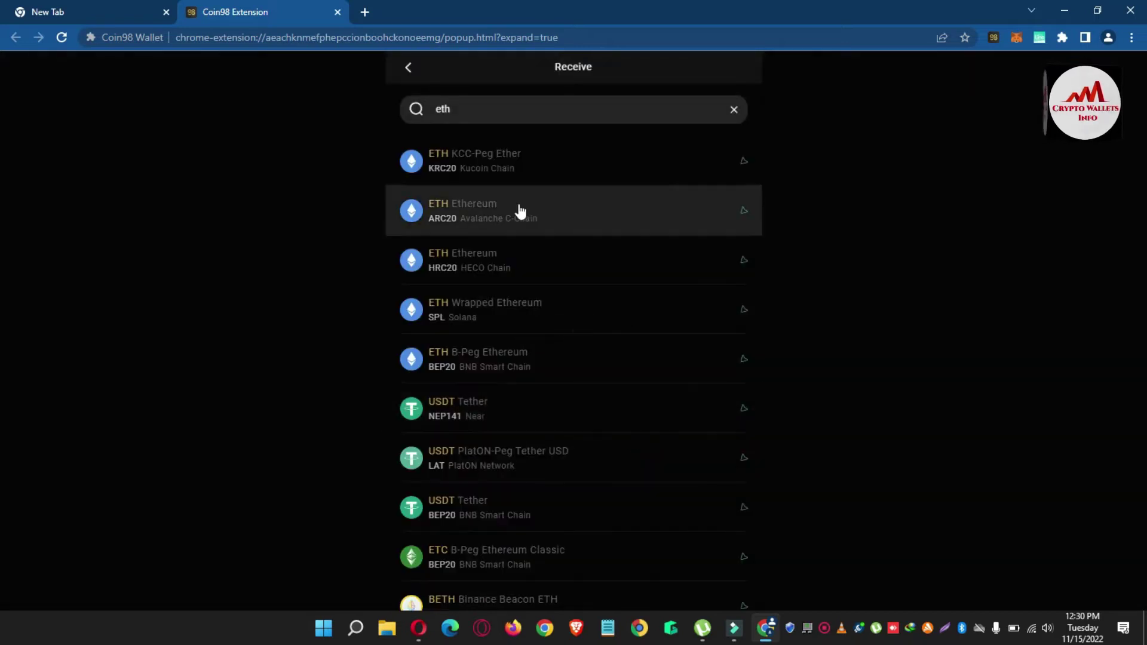
pyautogui.click(503, 178)
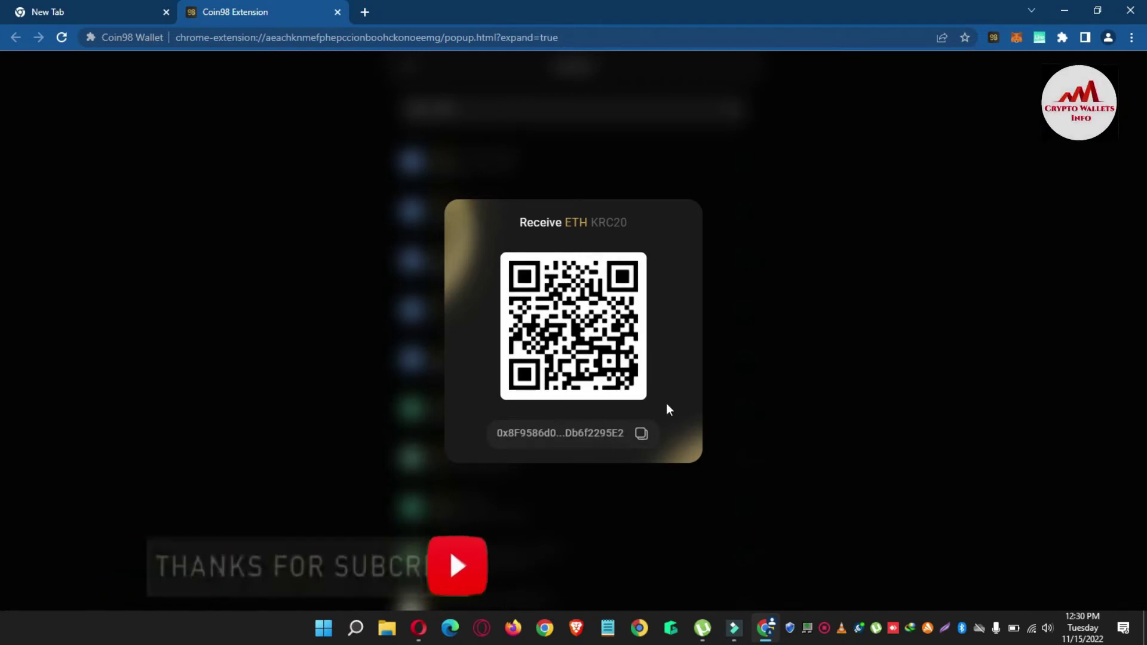
pyautogui.click(641, 433)
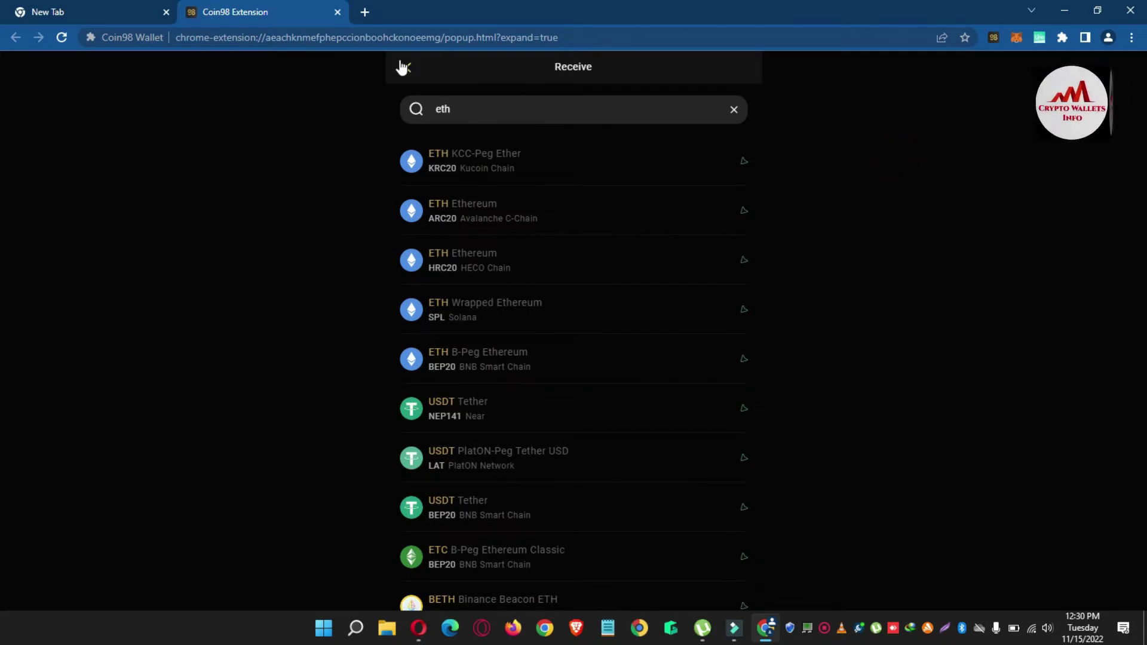
pyautogui.click(410, 69)
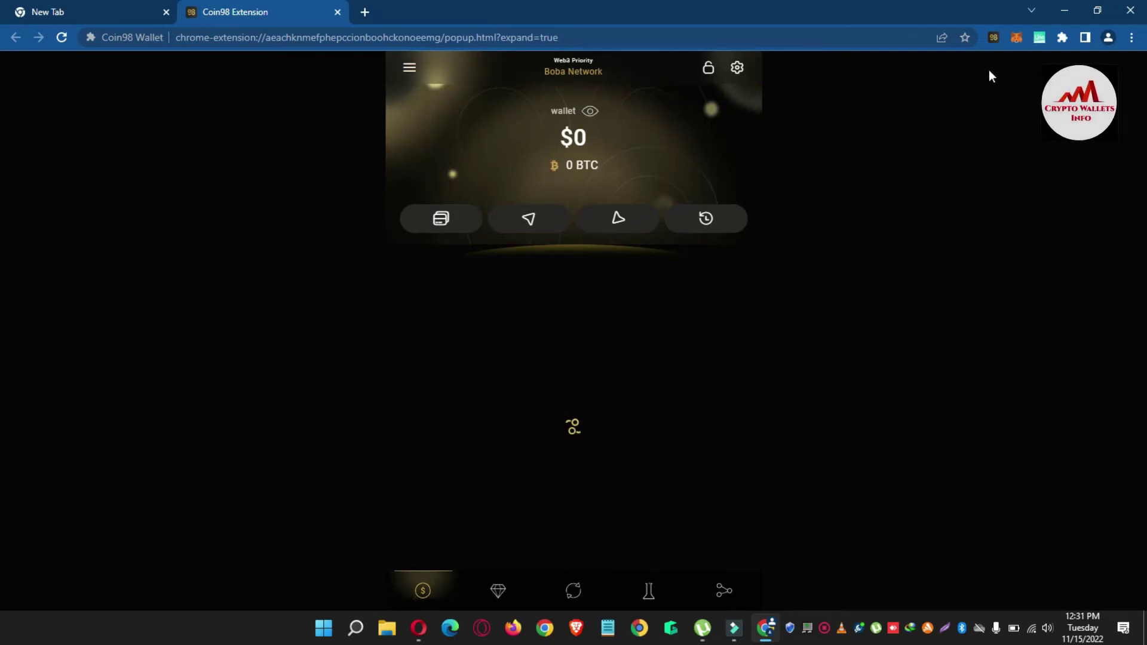
# Unlock MetaMask with its password and expand it to a full tab showing Account 2 with 0 ETH
pyautogui.click(1017, 37)
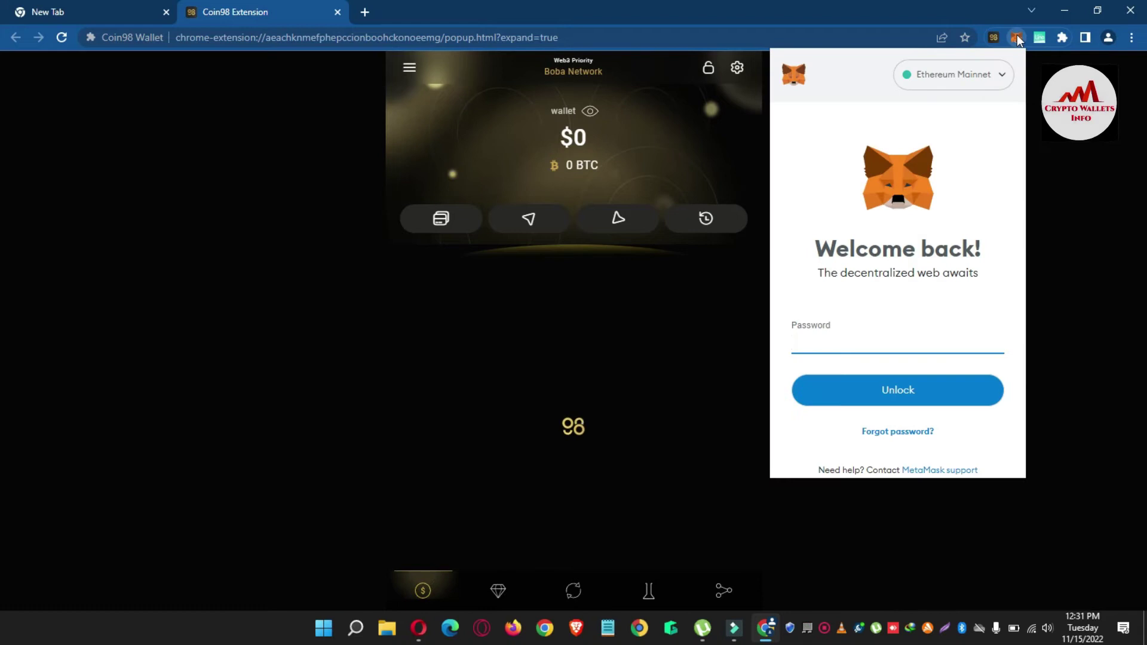
pyautogui.write('*****')
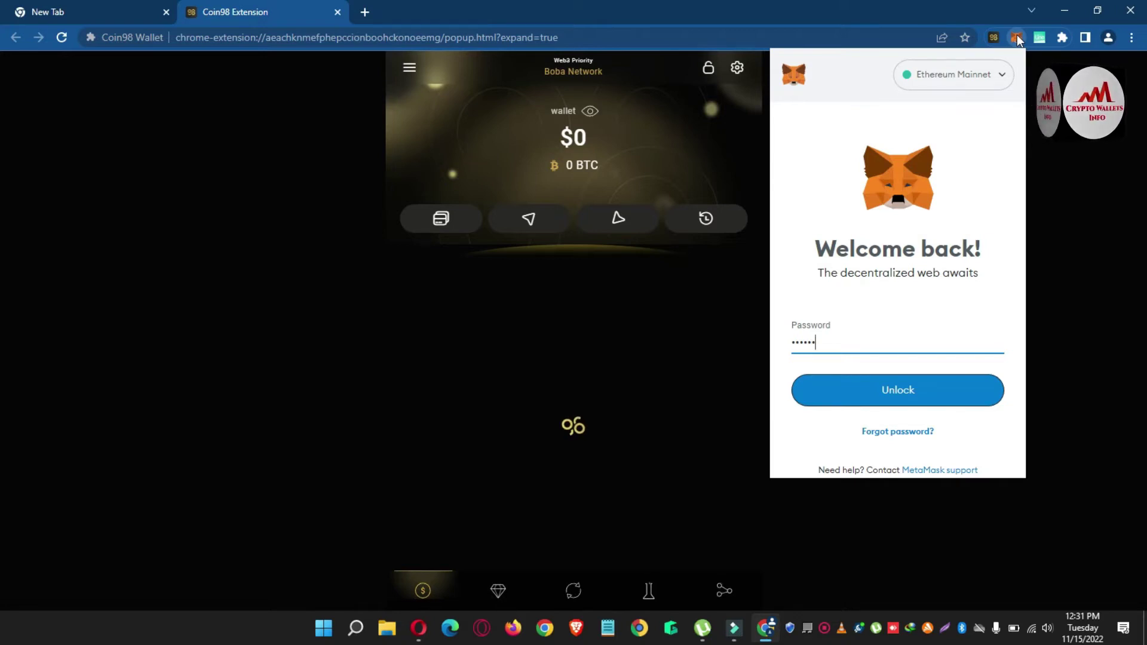
pyautogui.write('*******')
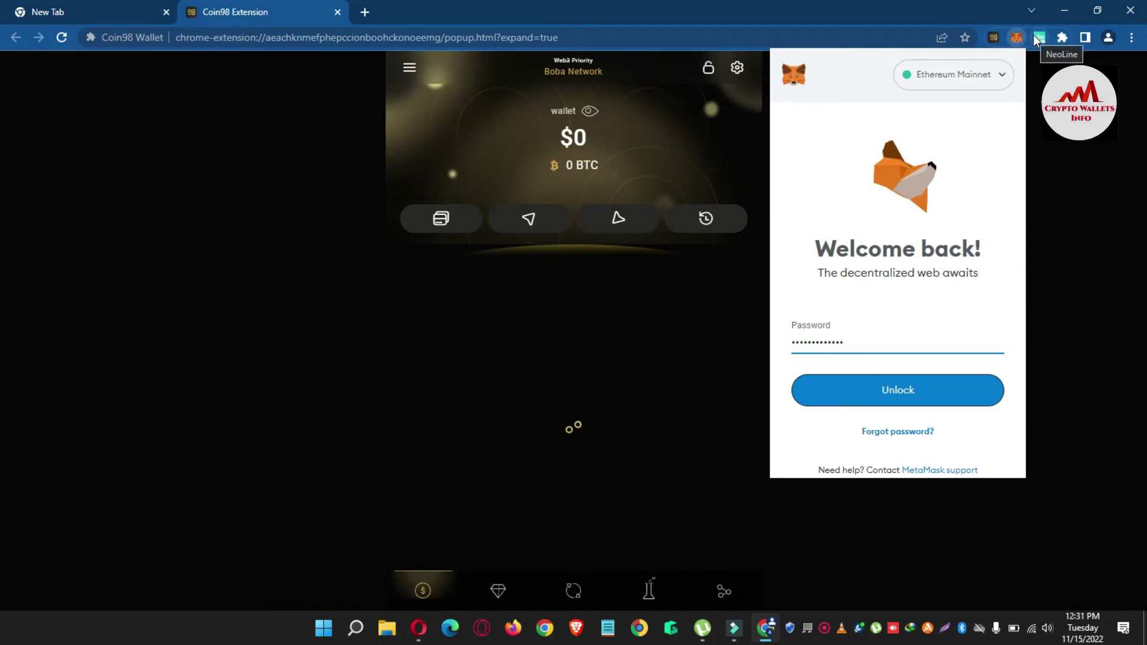
pyautogui.click(922, 385)
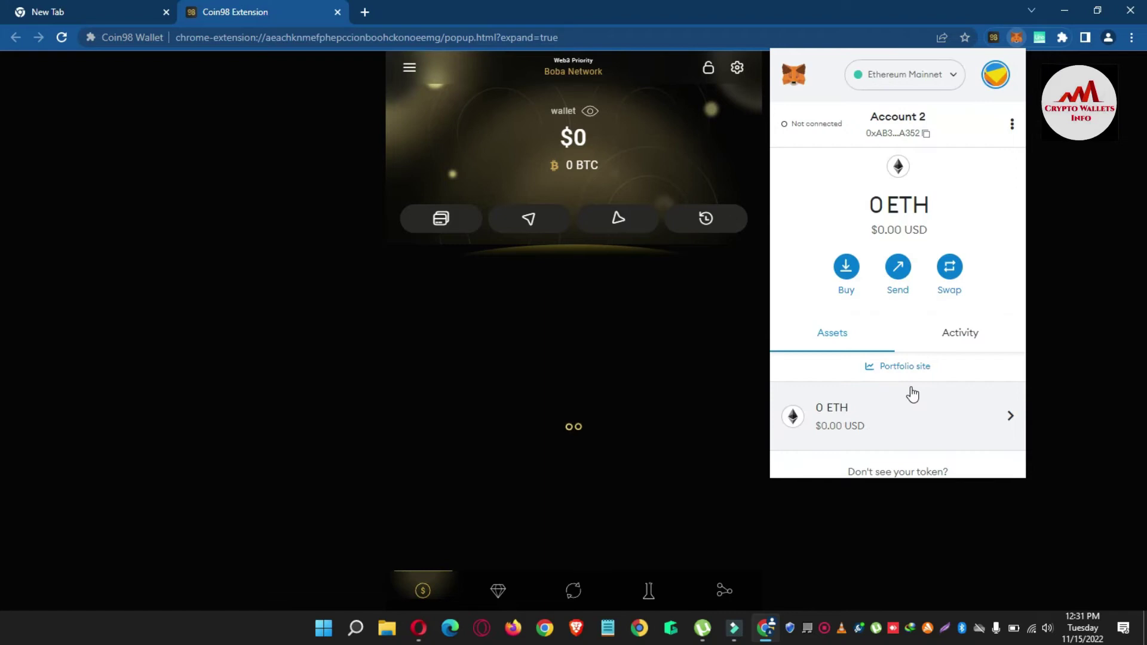
pyautogui.click(1012, 125)
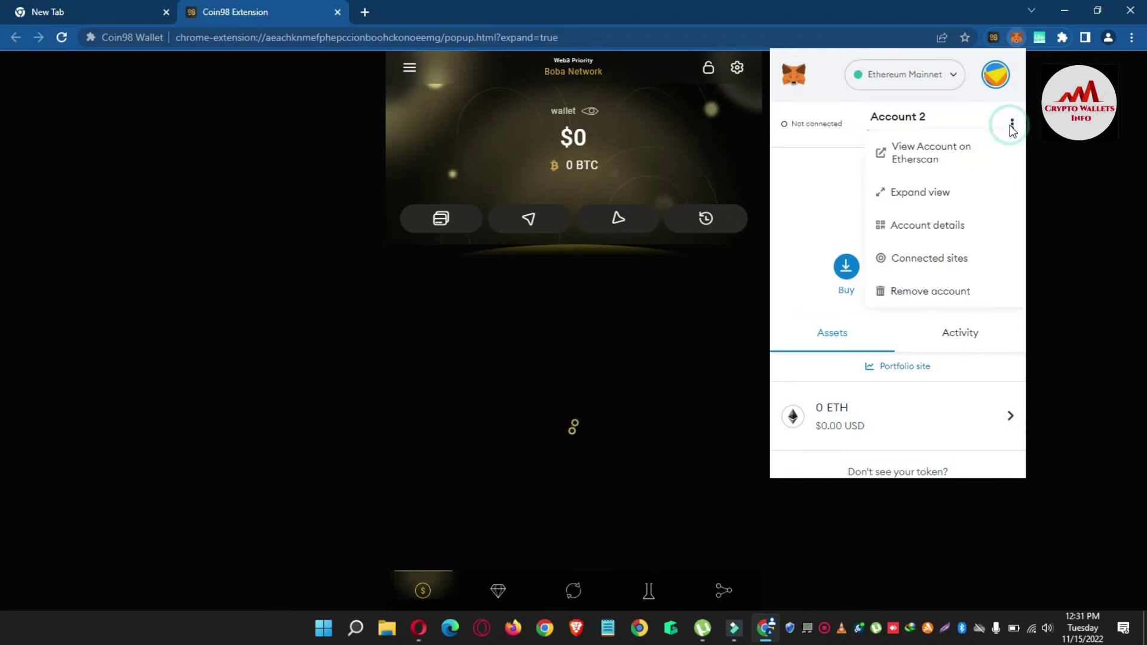
pyautogui.click(937, 200)
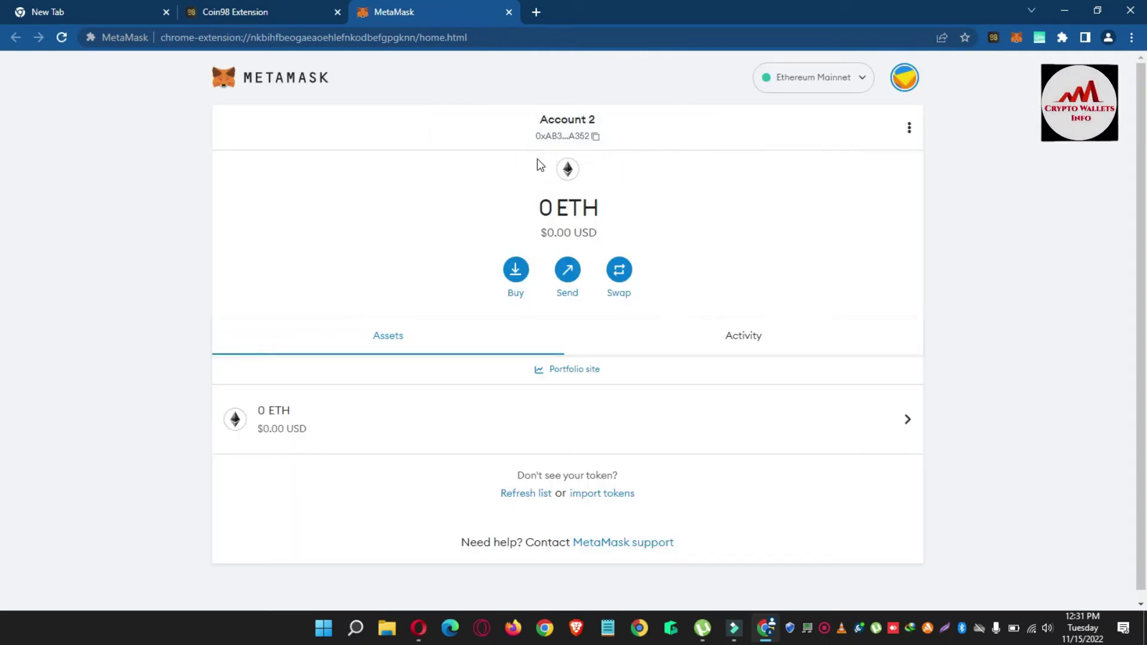
pyautogui.moveTo(536, 208); pyautogui.dragTo(606, 211)
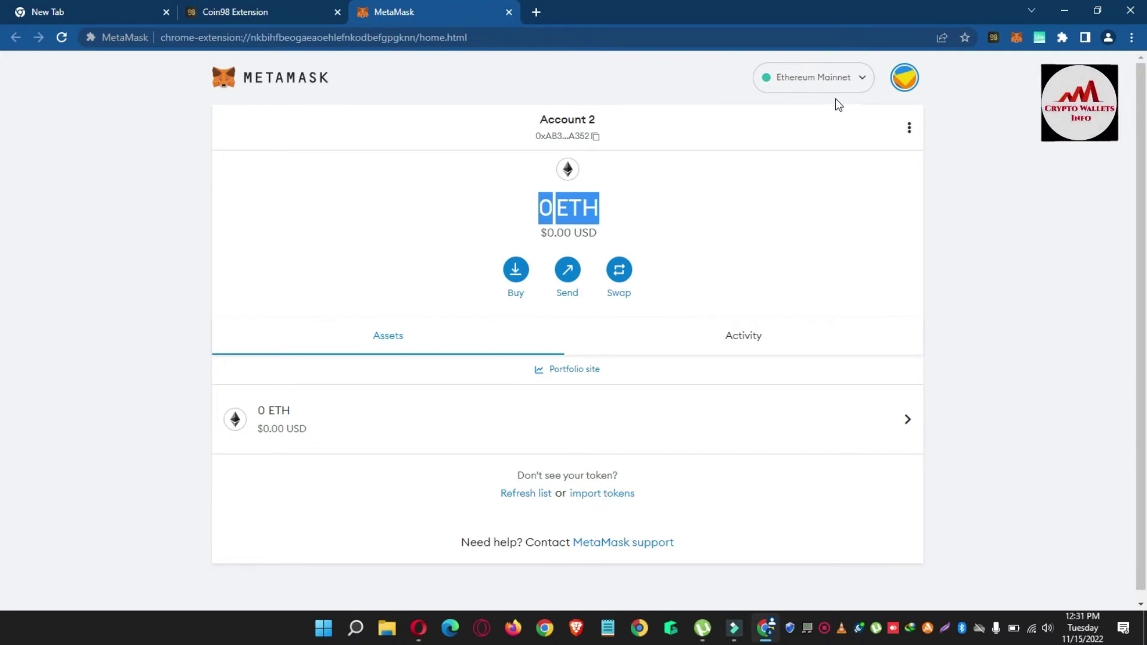
pyautogui.click(861, 87)
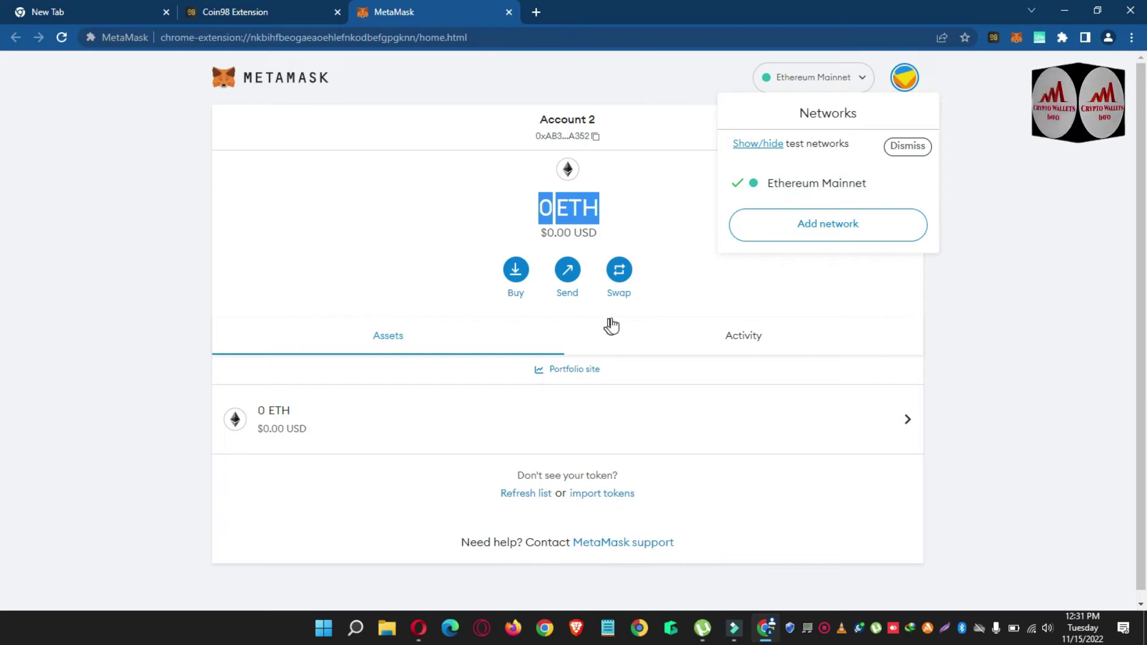
pyautogui.click(970, 309)
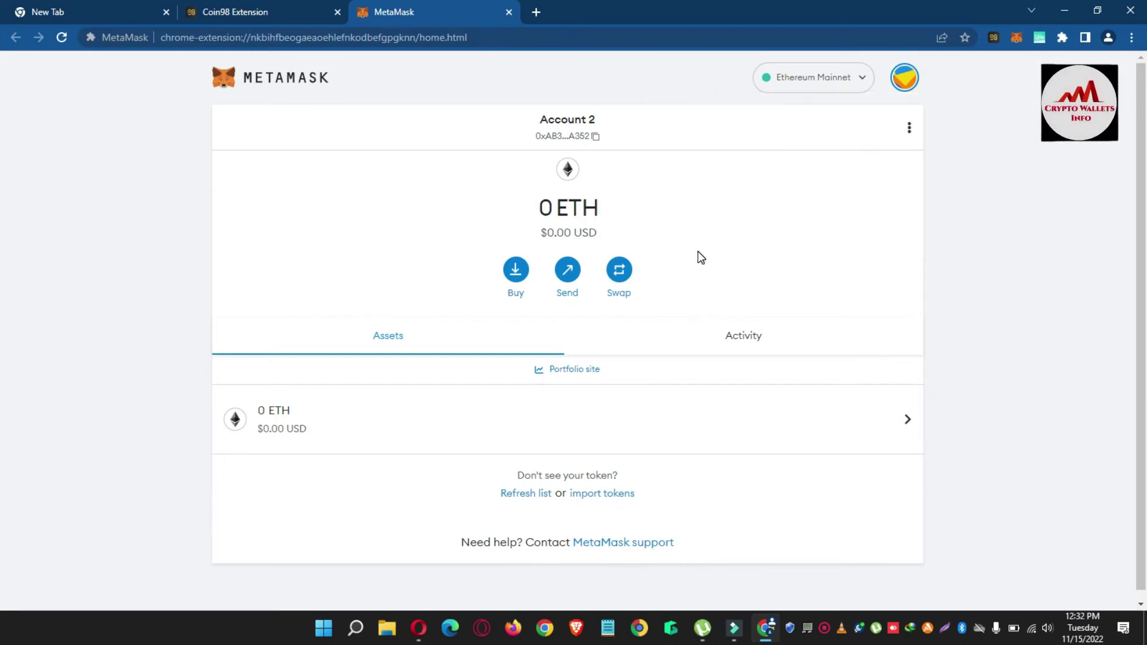
pyautogui.doubleClick(541, 208)
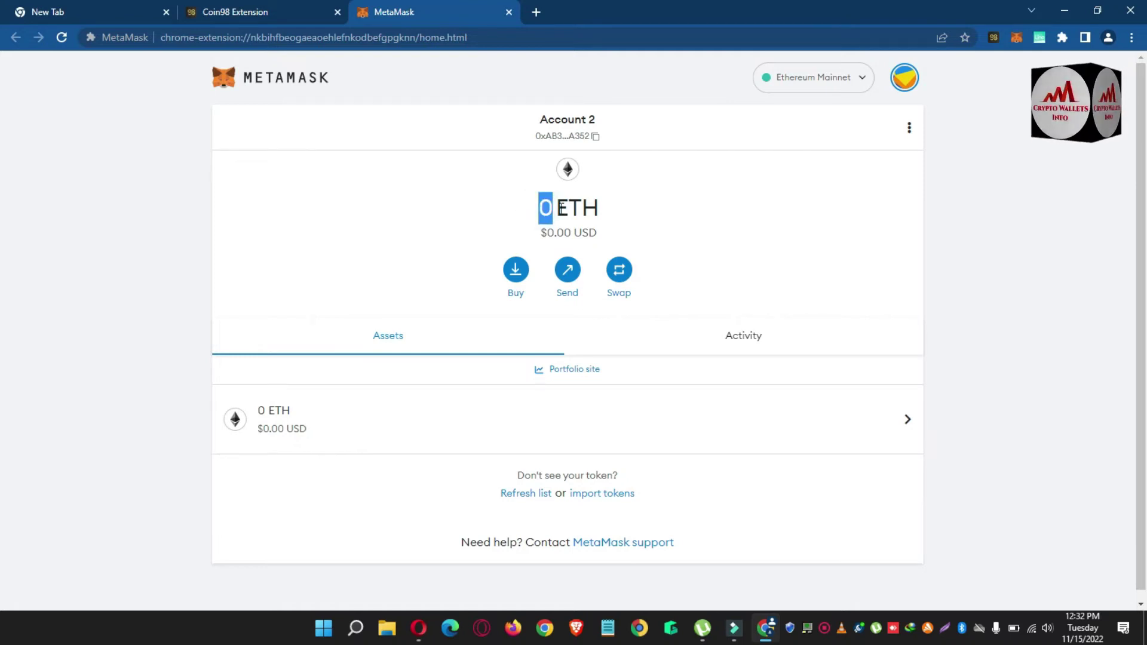
pyautogui.moveTo(541, 207)
pyautogui.mouseDown()
pyautogui.moveTo(586, 199)
pyautogui.moveTo(549, 204)
pyautogui.mouseUp()
pyautogui.click(545, 213)
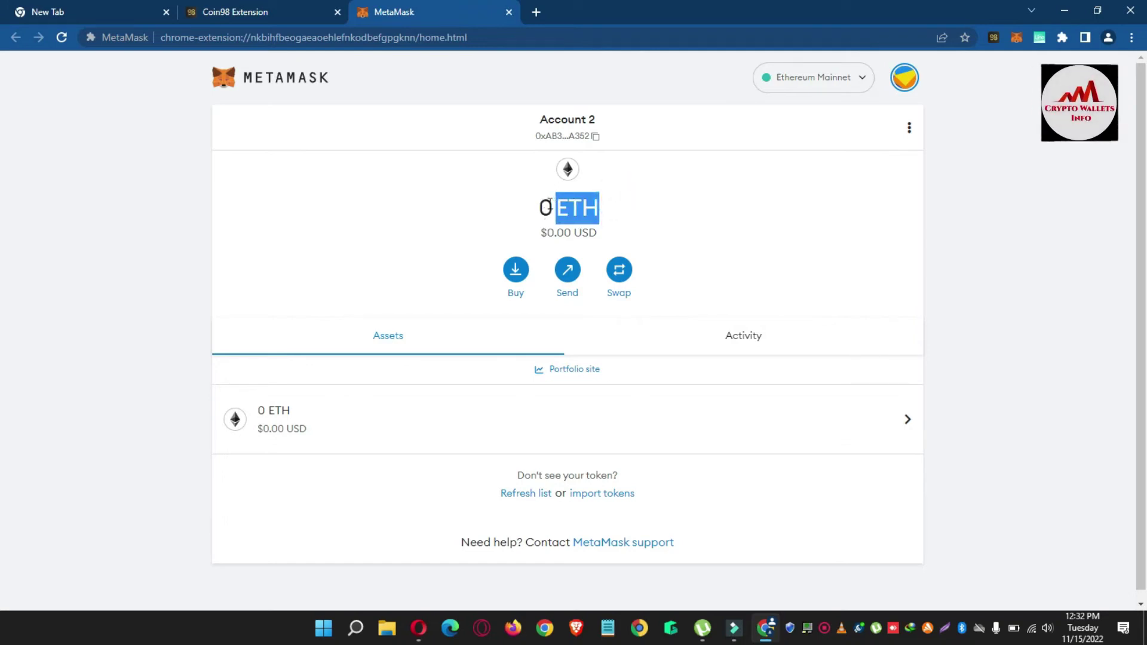
pyautogui.click(571, 274)
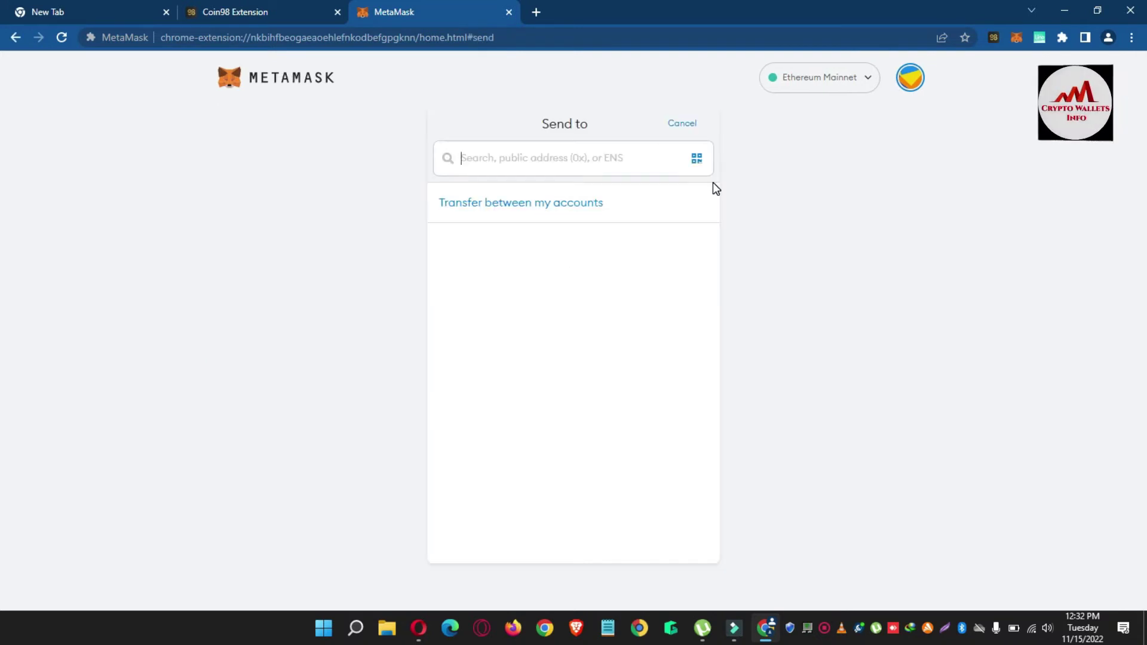
# Paste the Coin98 ETH address as recipient, noting the insufficient-funds-for-gas warning, and focus Amount
pyautogui.click(588, 165)
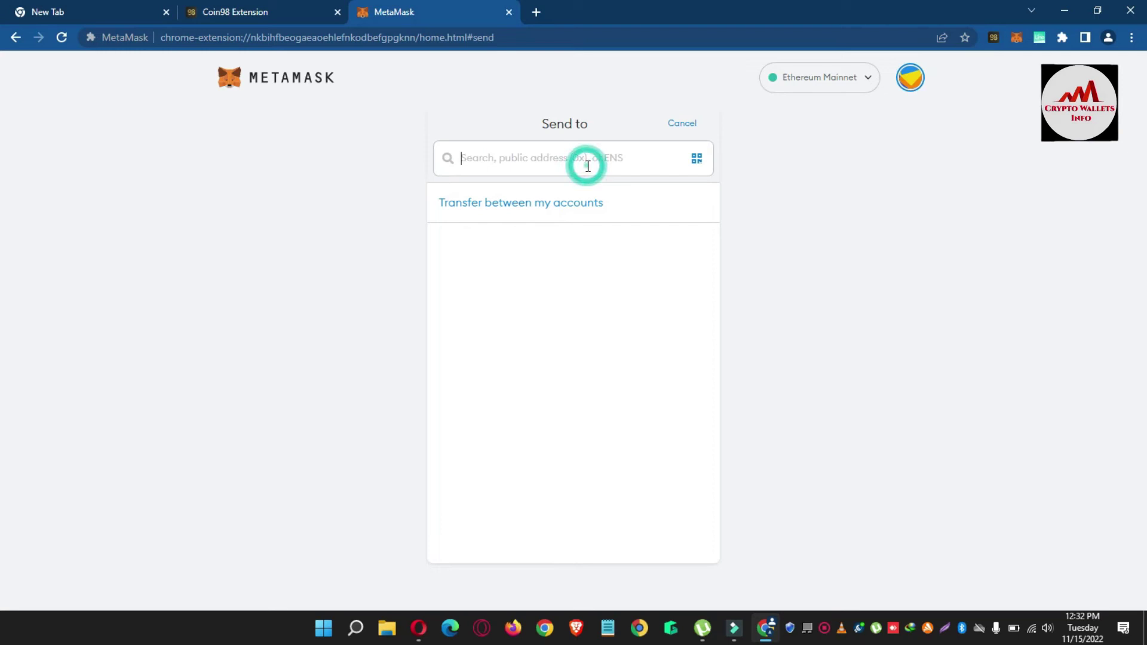
pyautogui.hotkey('ctrl', 'v')
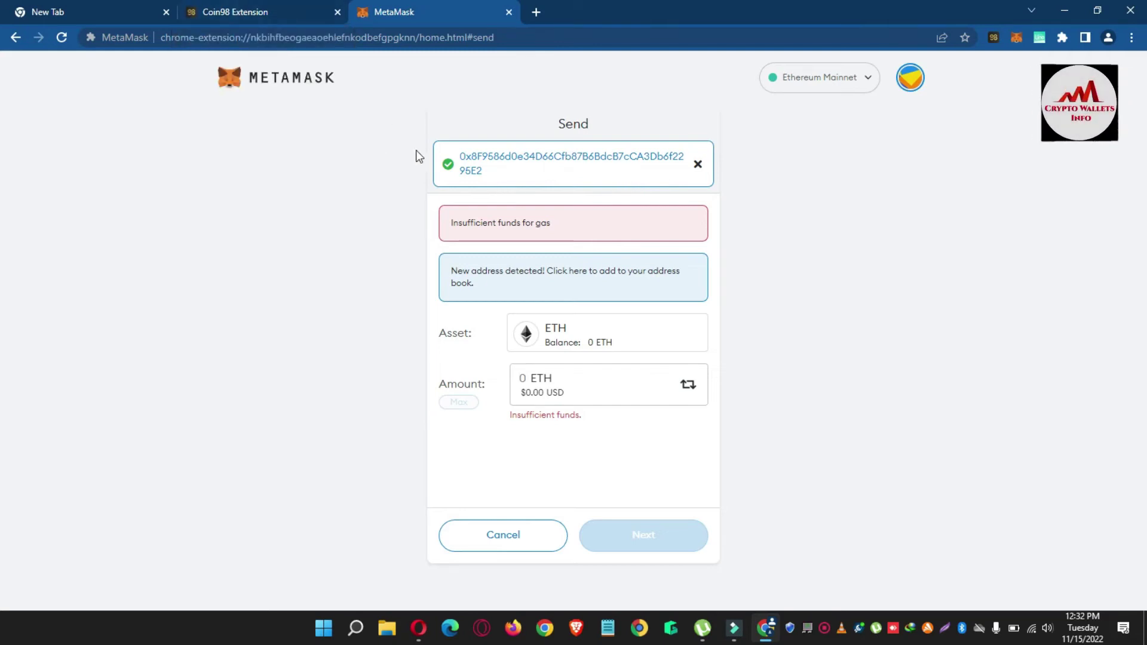
pyautogui.moveTo(552, 225); pyautogui.dragTo(459, 227)
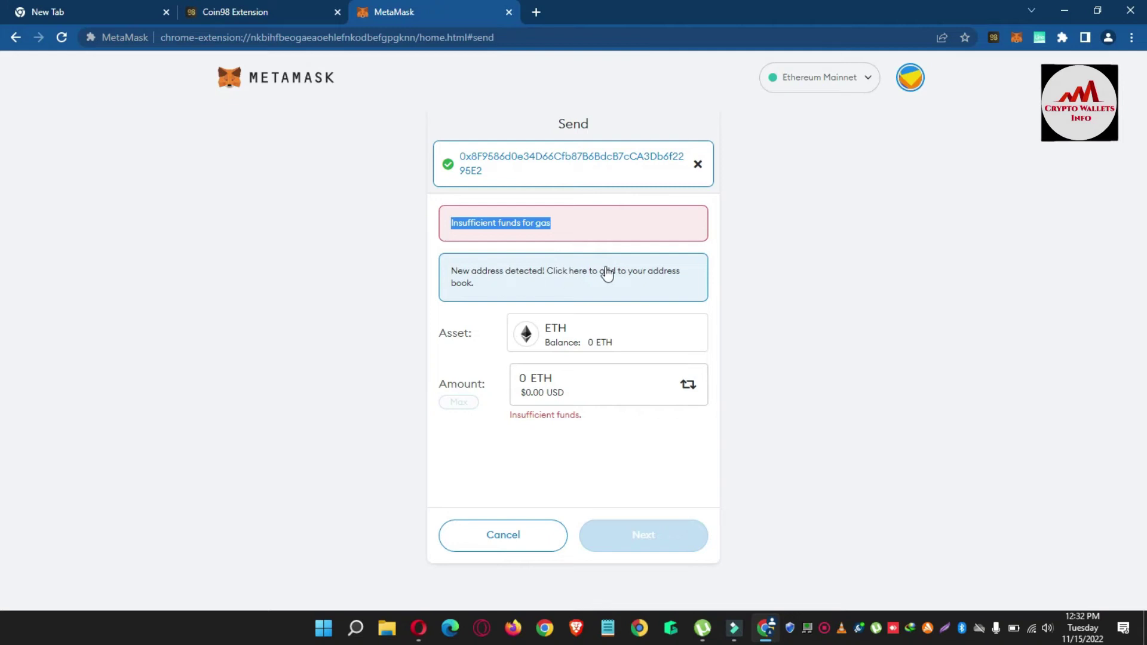
pyautogui.click(560, 386)
pyautogui.click(526, 379)
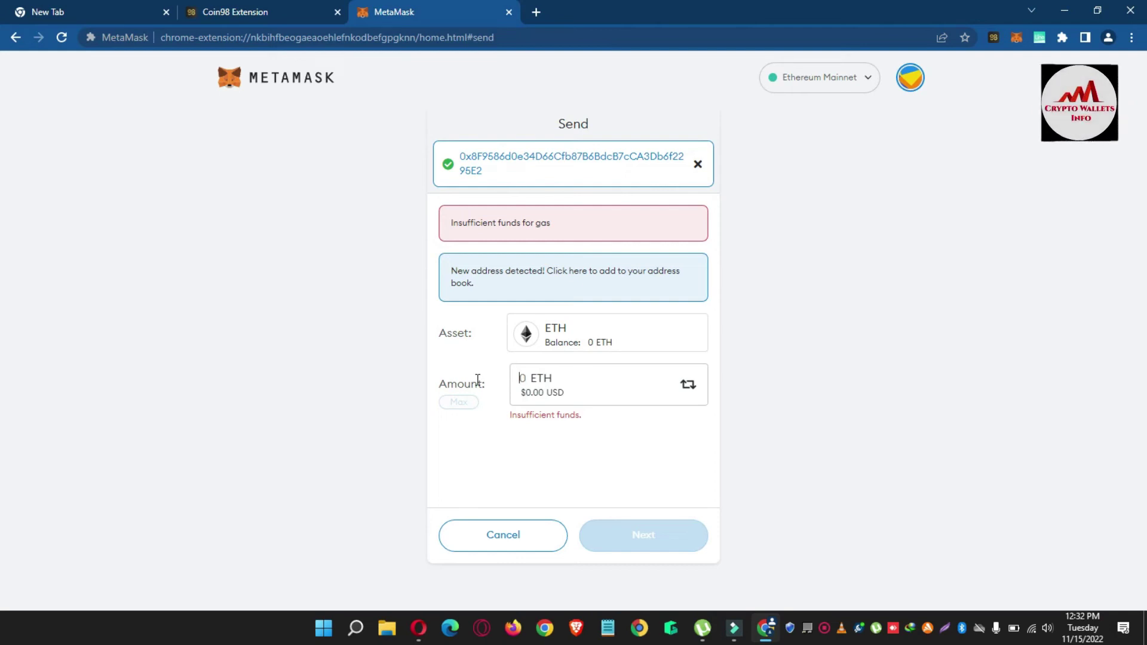
# Enter 8 ETH ($10,102.96) as the send amount, then switch to the Coin98 wallet tab
pyautogui.click(521, 376)
pyautogui.click(521, 379)
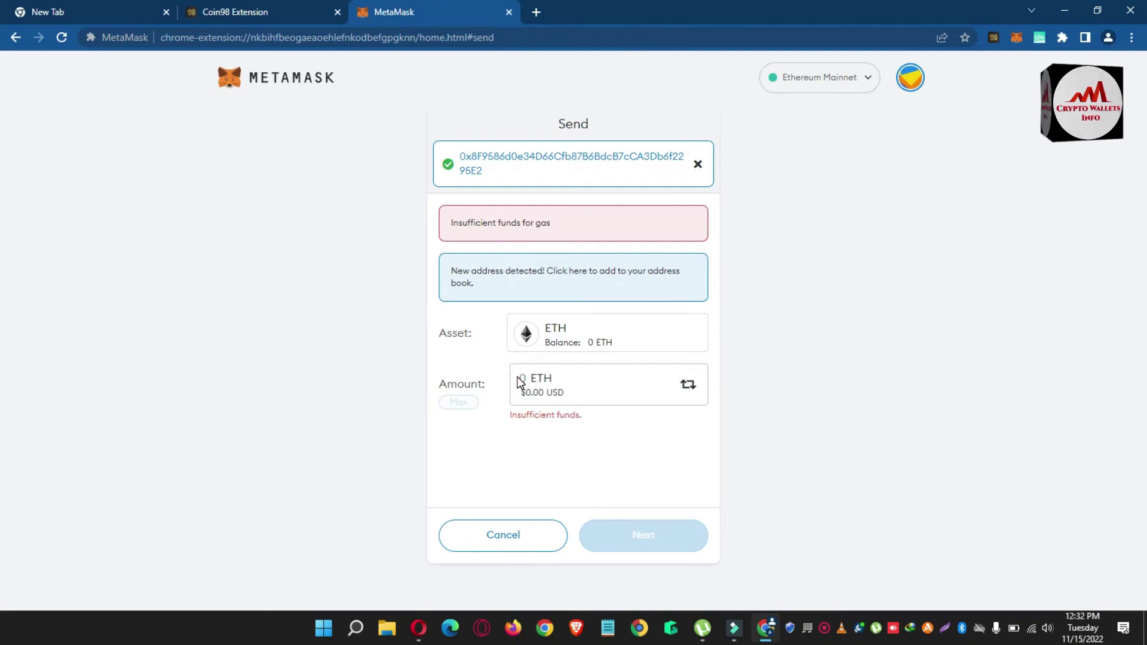
pyautogui.click(523, 378)
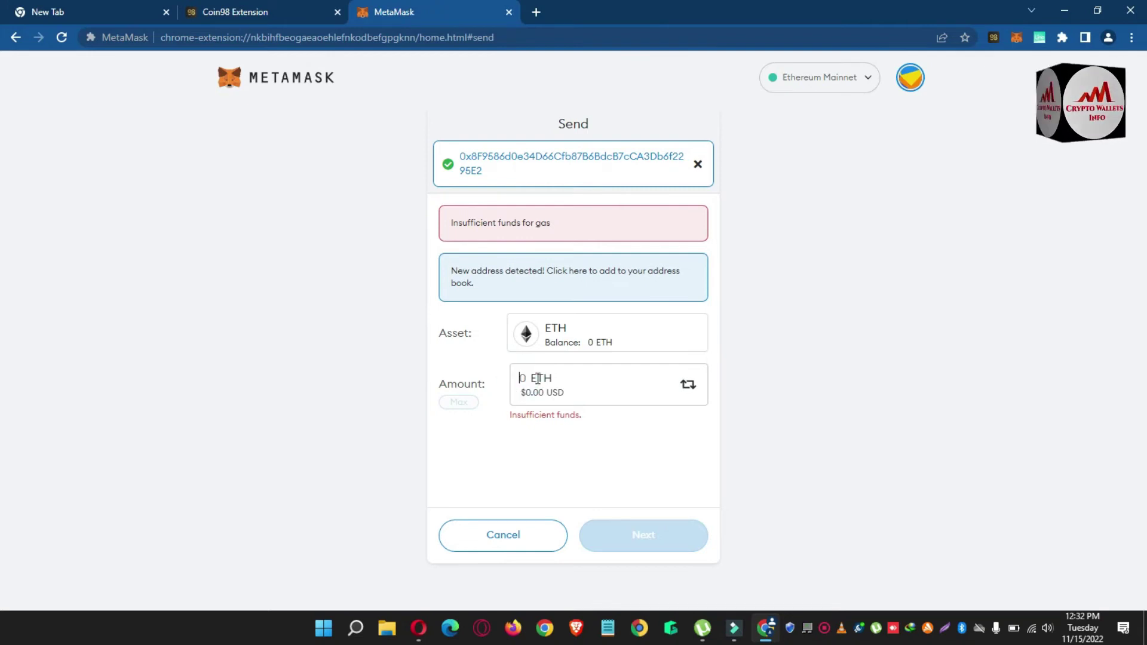
pyautogui.write('8')
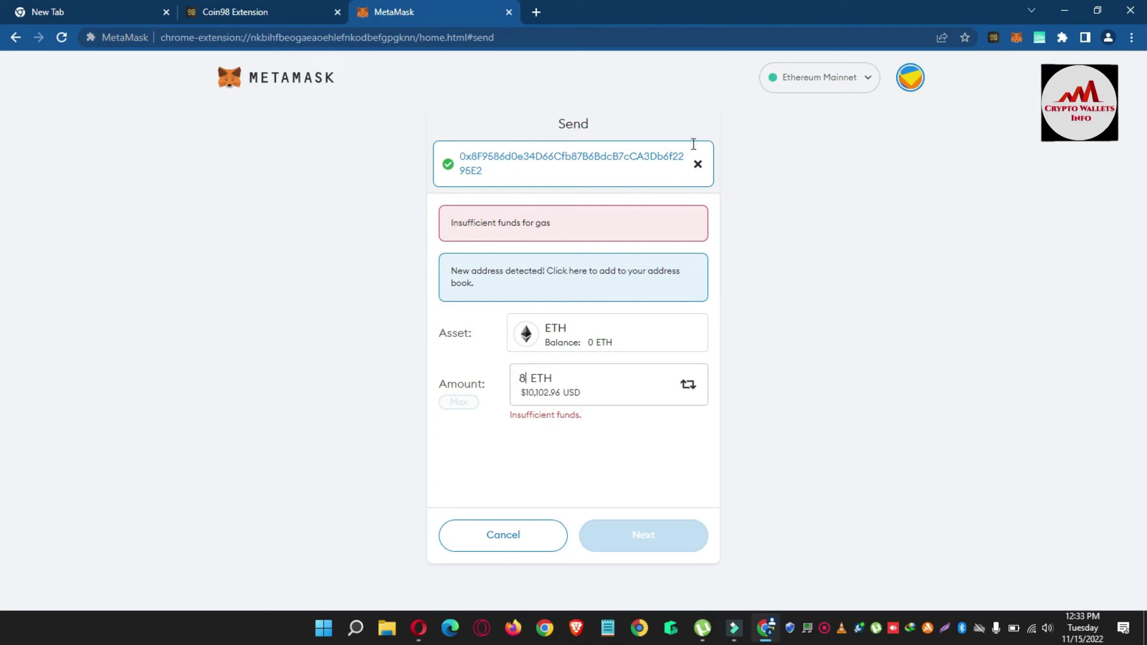
pyautogui.click(215, 13)
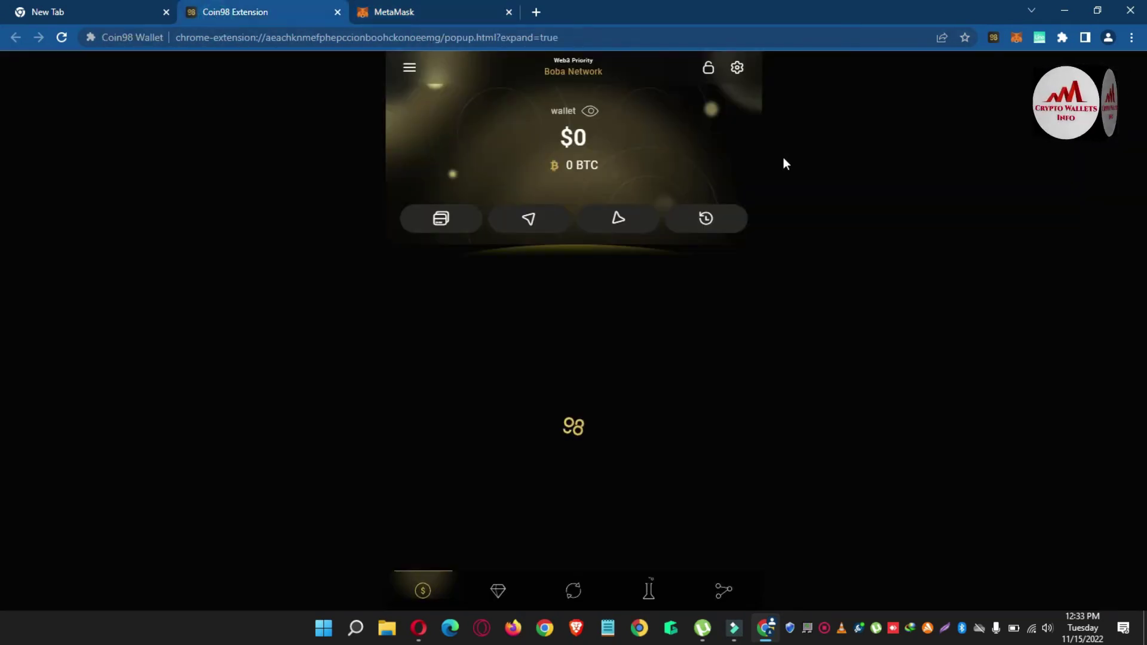
# Check Coin98's $0 balance, then return to the MetaMask send form for 8 ETH
pyautogui.click(559, 134)
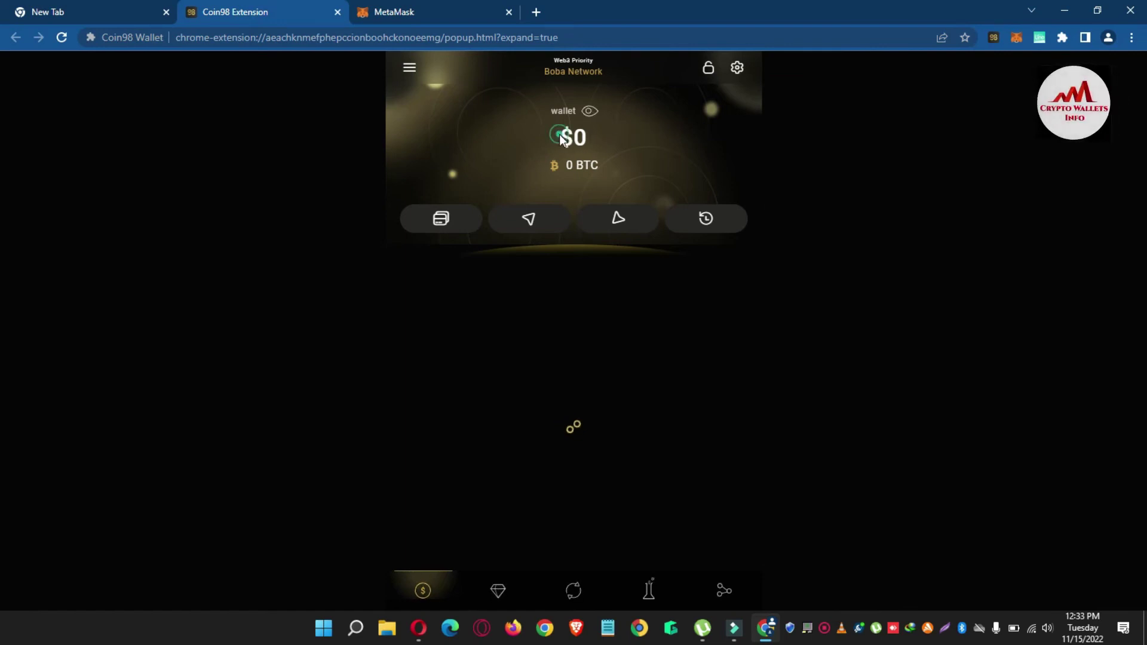
pyautogui.click(560, 134)
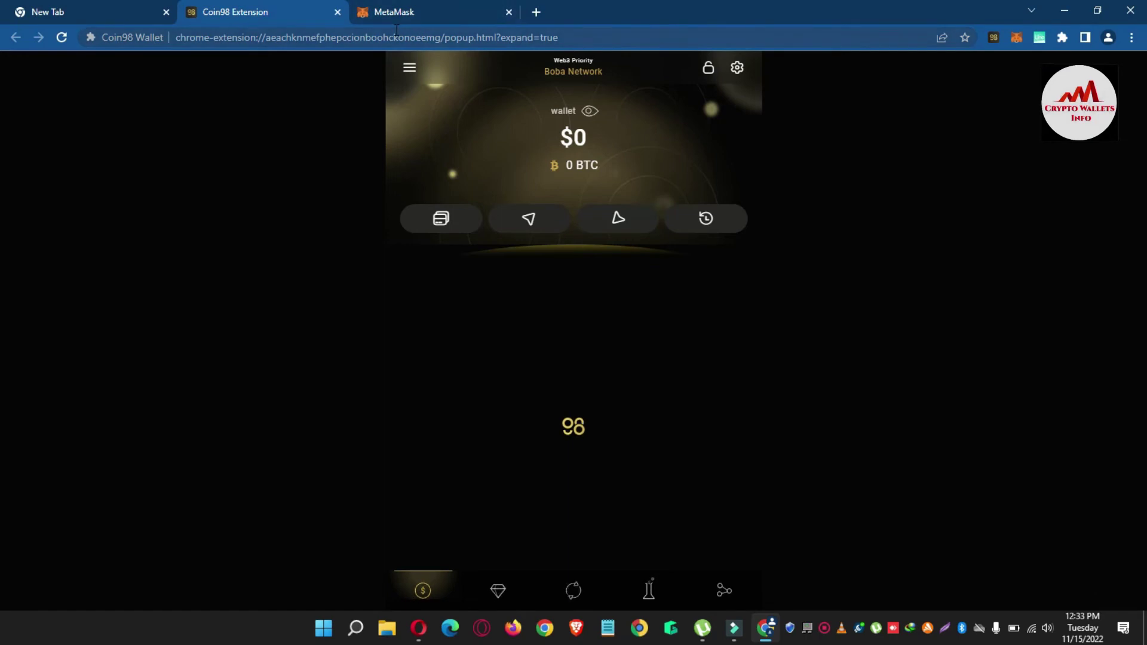
pyautogui.click(408, 6)
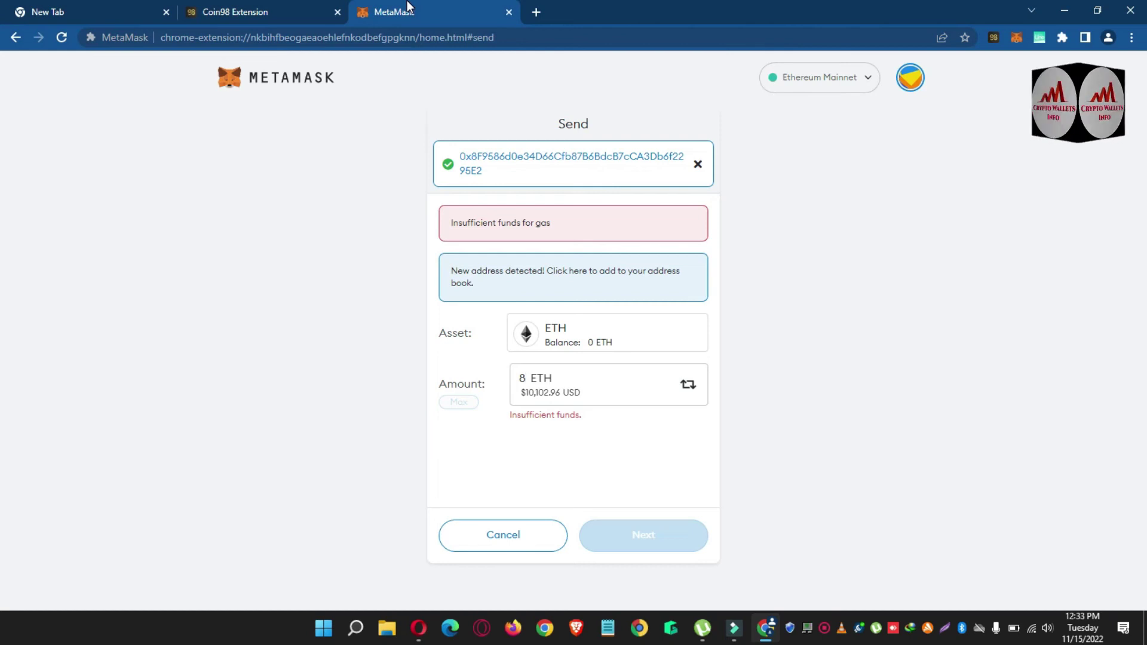
# Switch from the blocked 8 ETH send form back to the Coin98 tab showing $0
pyautogui.click(259, 7)
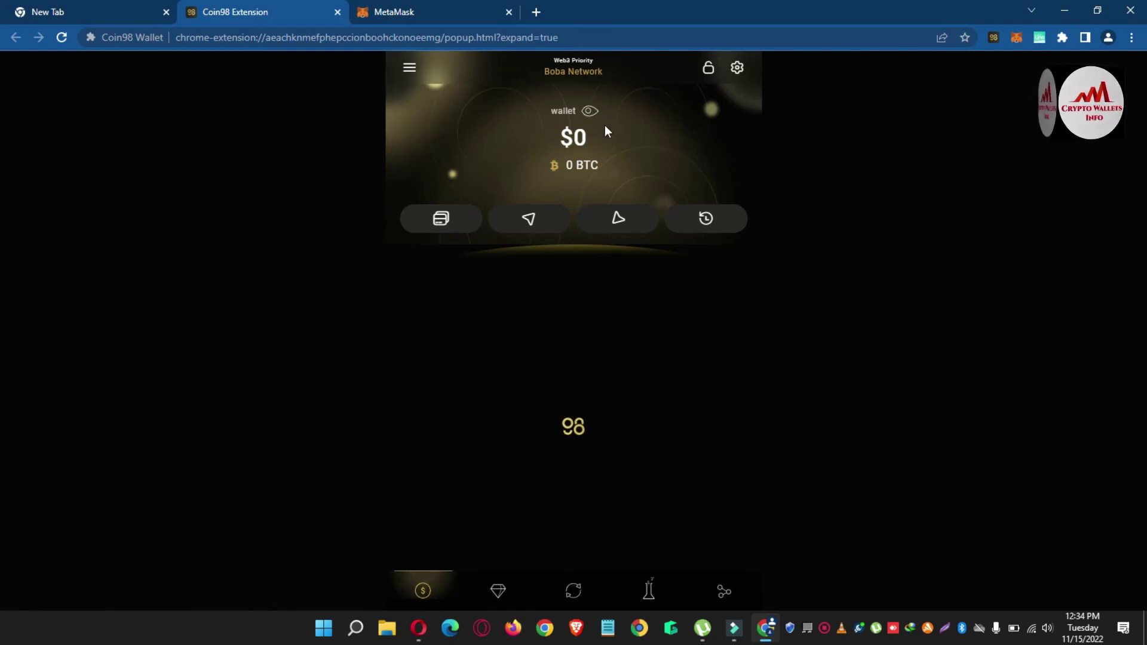
# Open Coin98's Manage Wallet chain list and copy the Tron wallet address
pyautogui.click(414, 70)
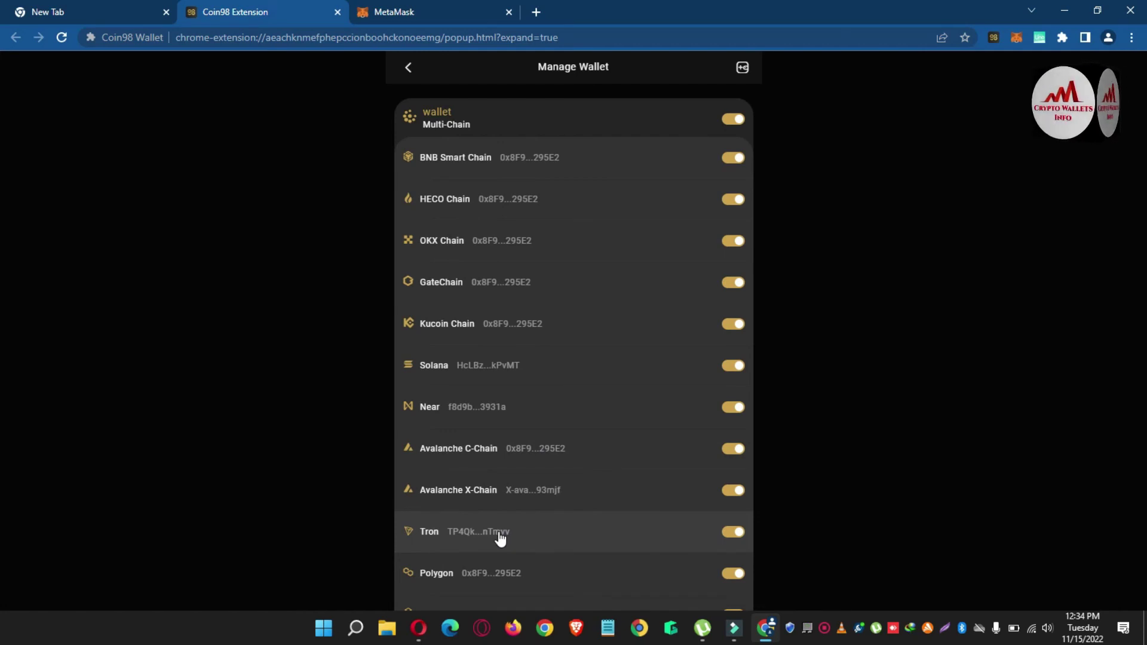
pyautogui.click(482, 536)
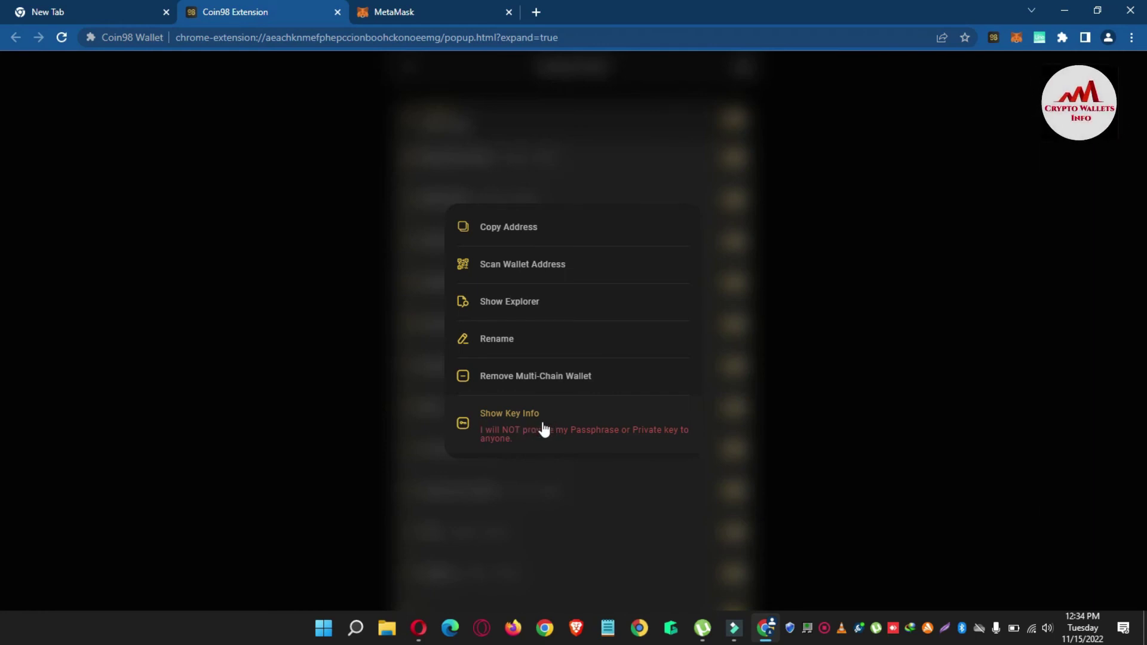
pyautogui.click(519, 232)
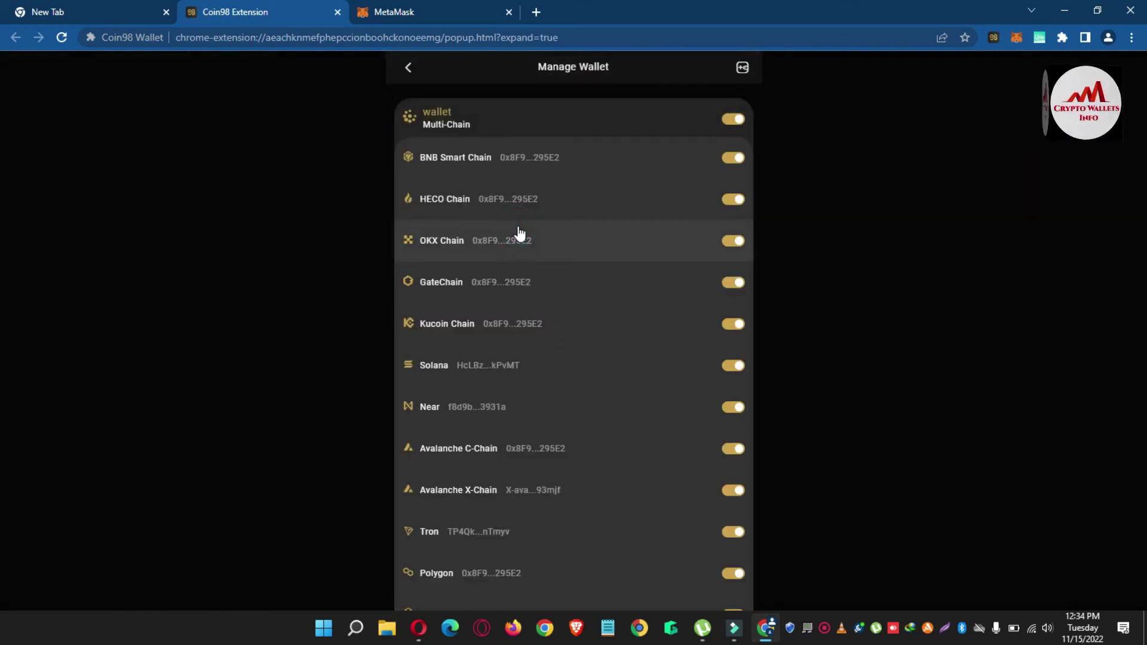